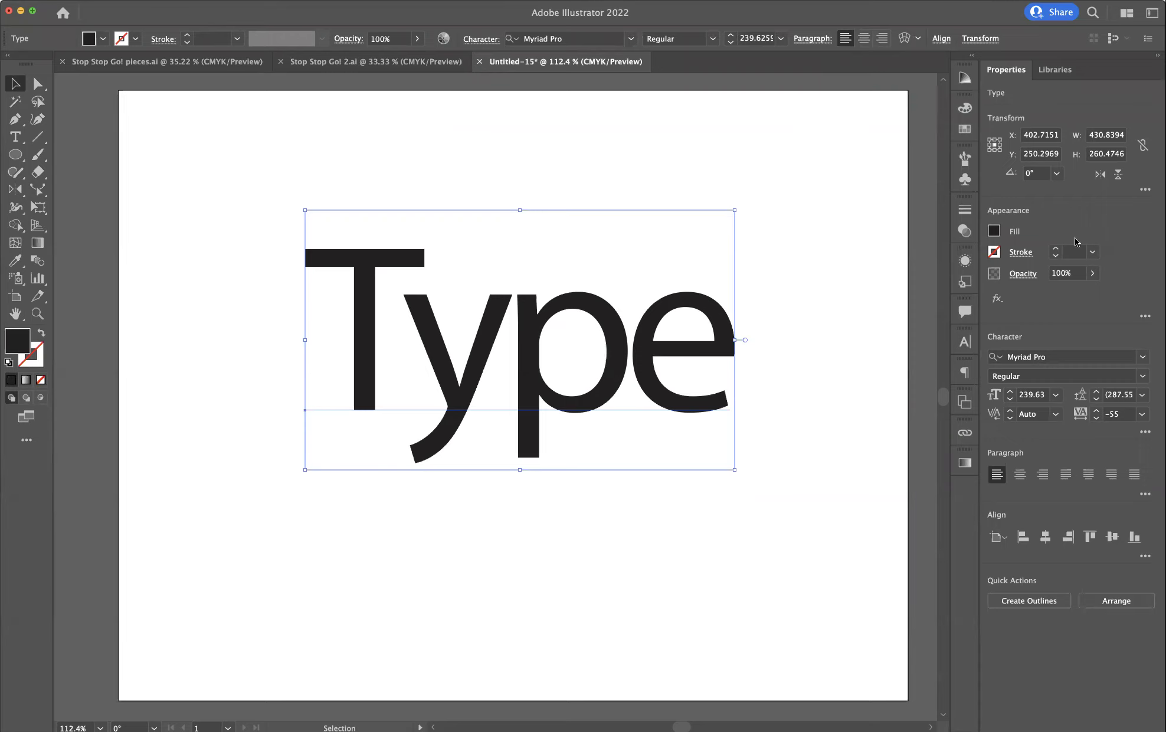
- Try to fill the word "Type" with the White, Black gradient swatch
left_click(994, 231)
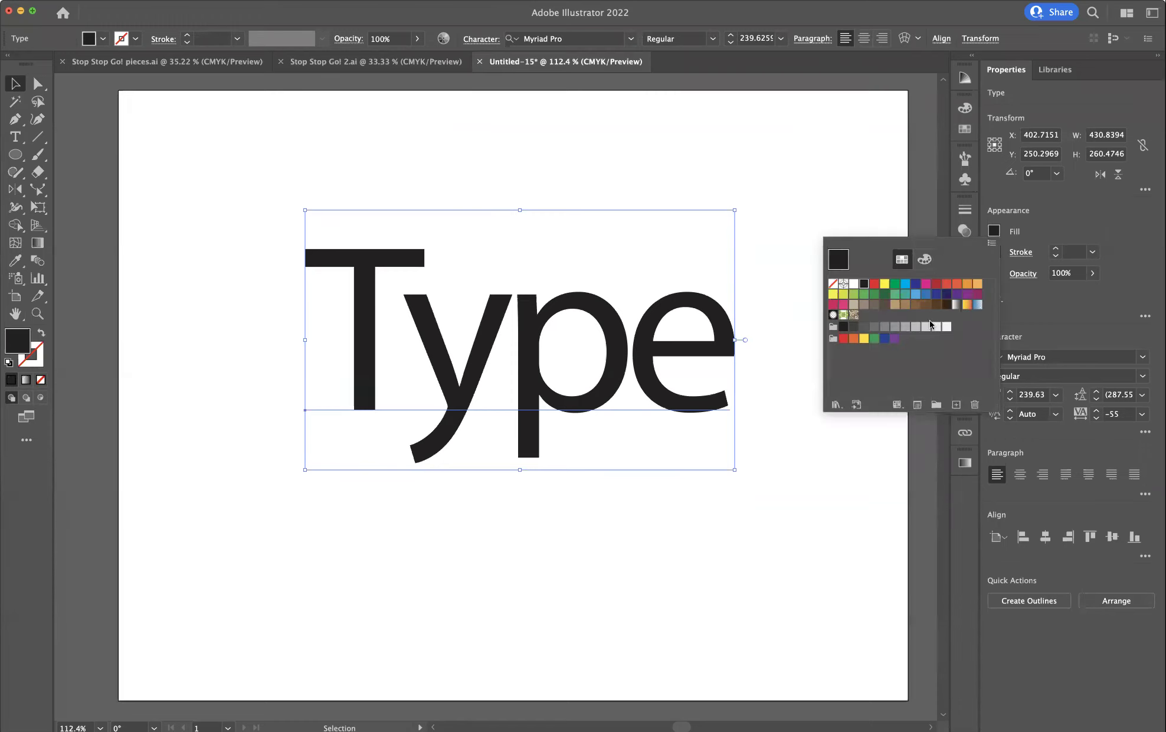
left_click(957, 306)
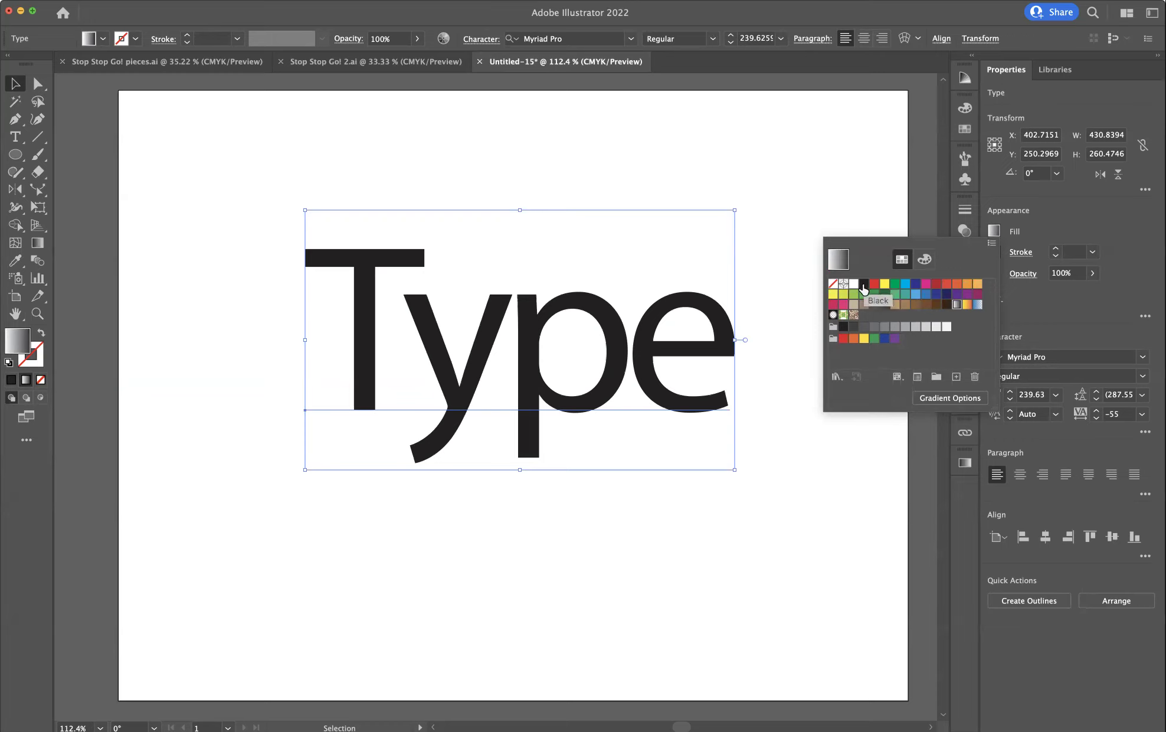
left_click(860, 205)
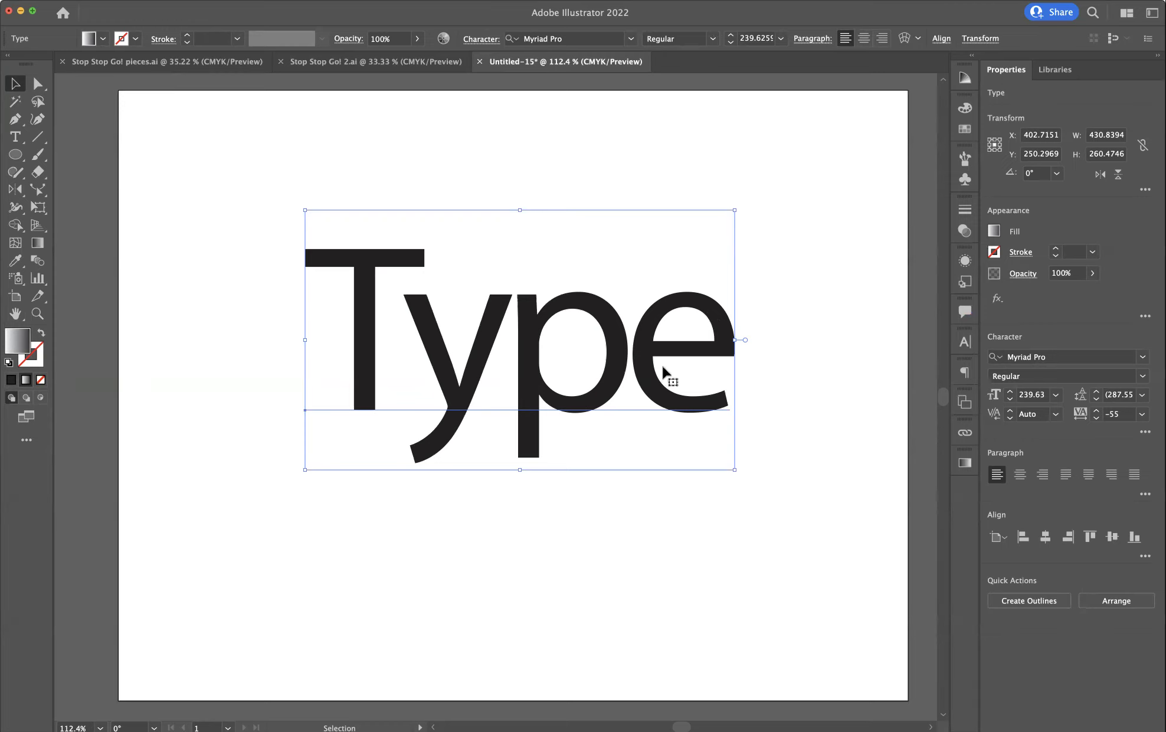
- Show the appearance attributes of the word "Type" and select its Characters entry
left_click(965, 261)
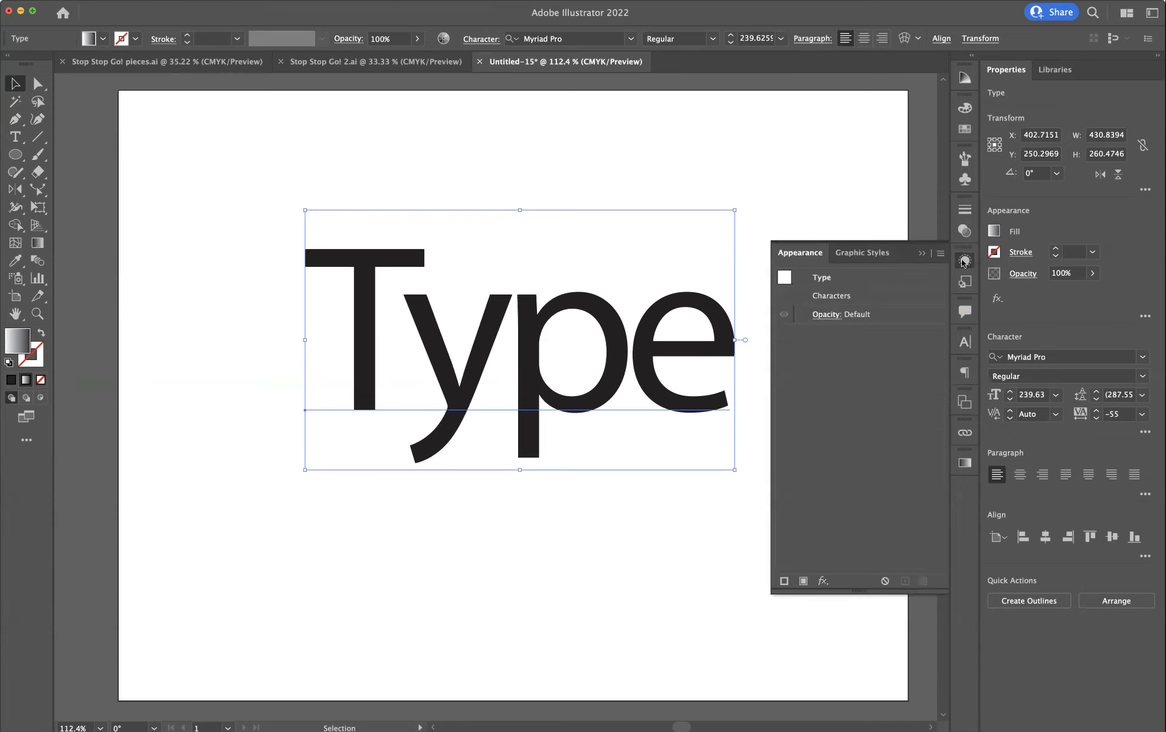
left_click(824, 280)
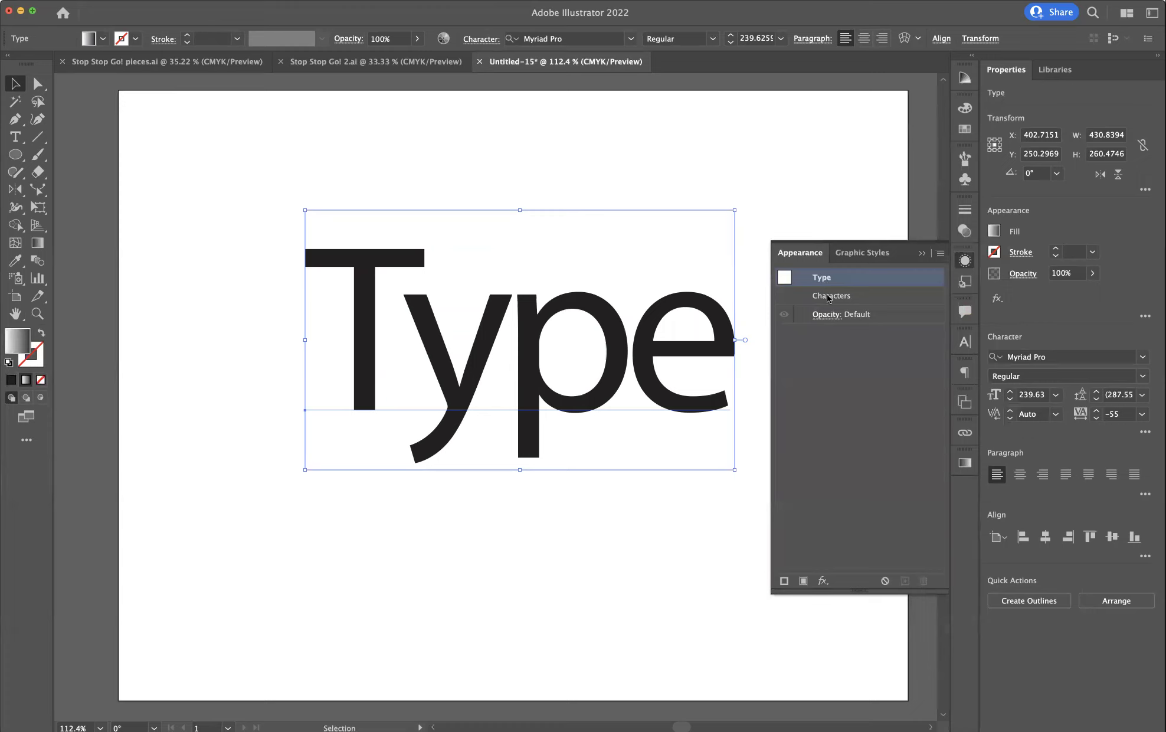
left_click(827, 296)
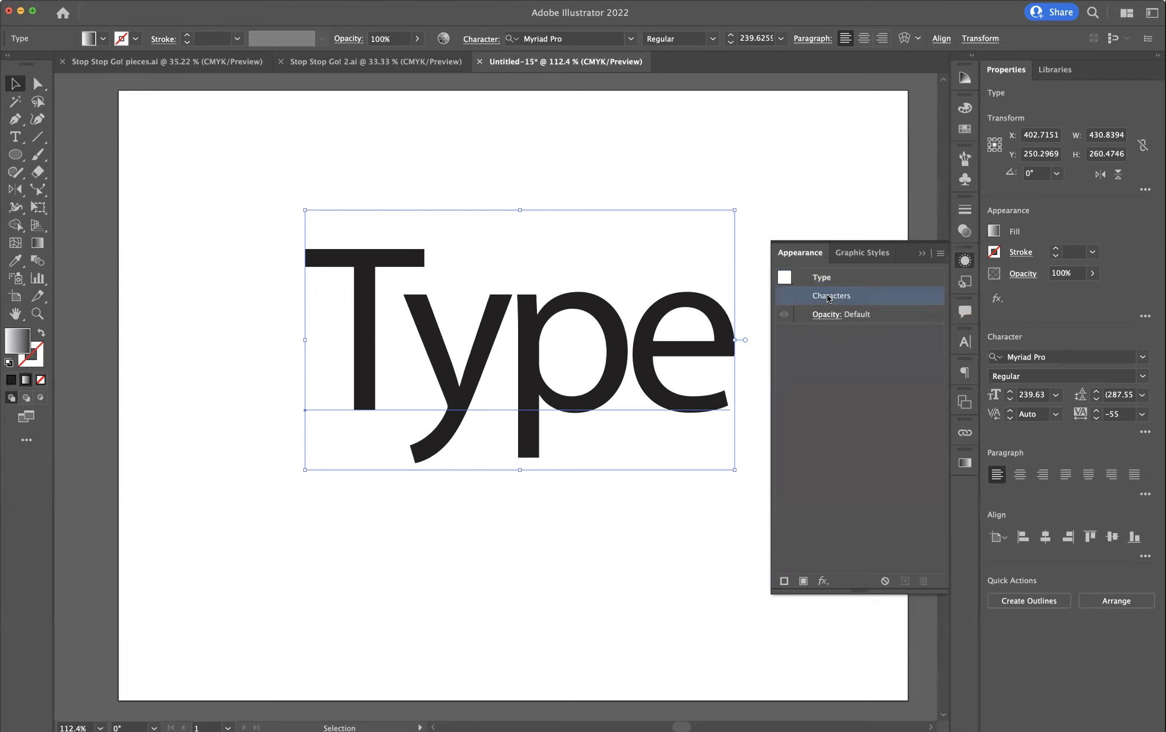
- Open the Characters attributes of the word "Type" and set the fill to None
double_click(827, 295)
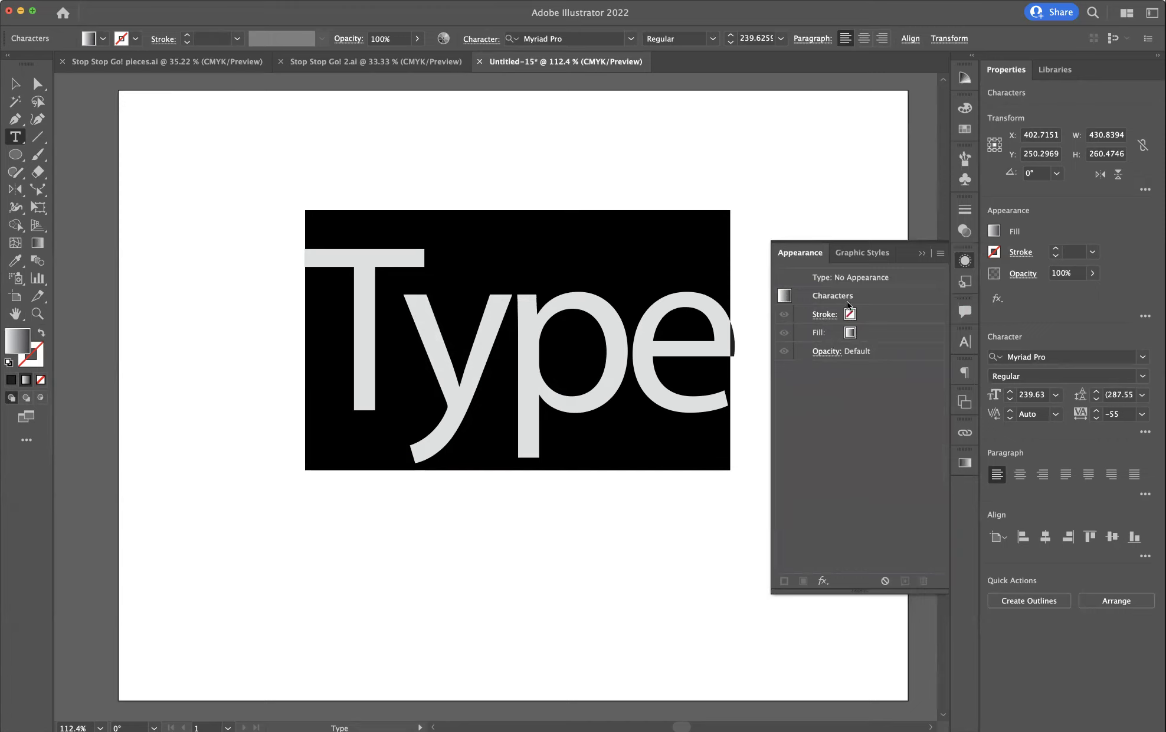
left_click(850, 333)
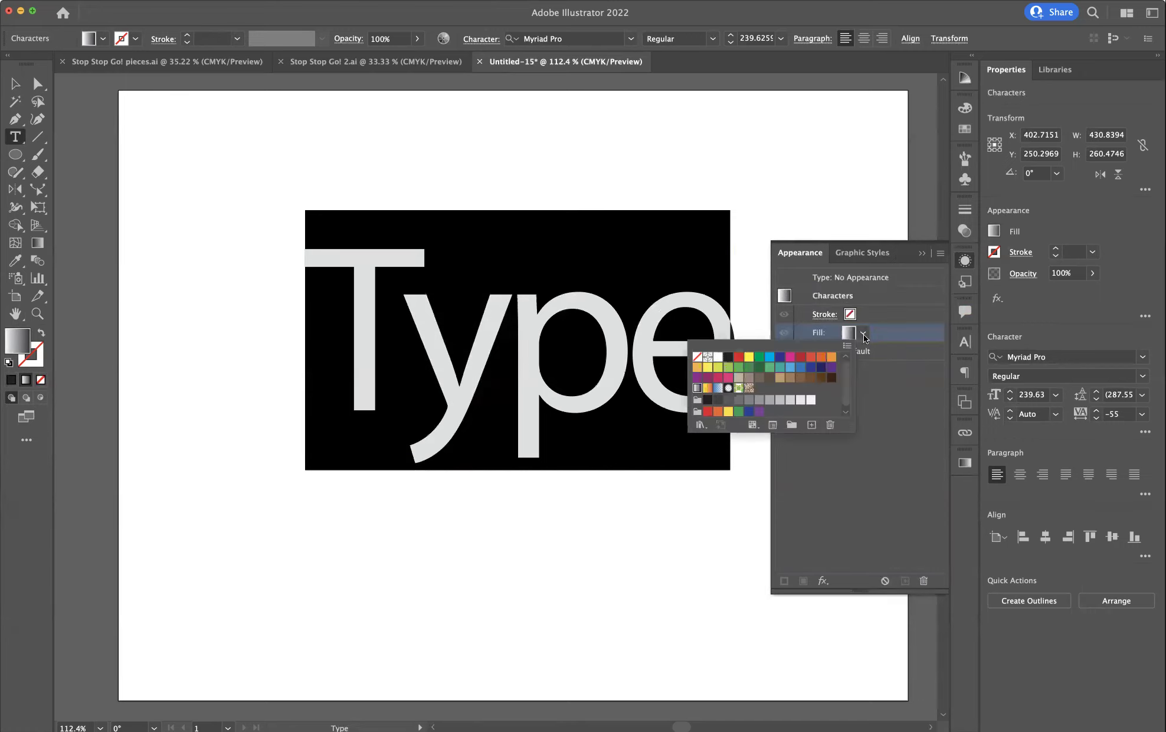
left_click(697, 357)
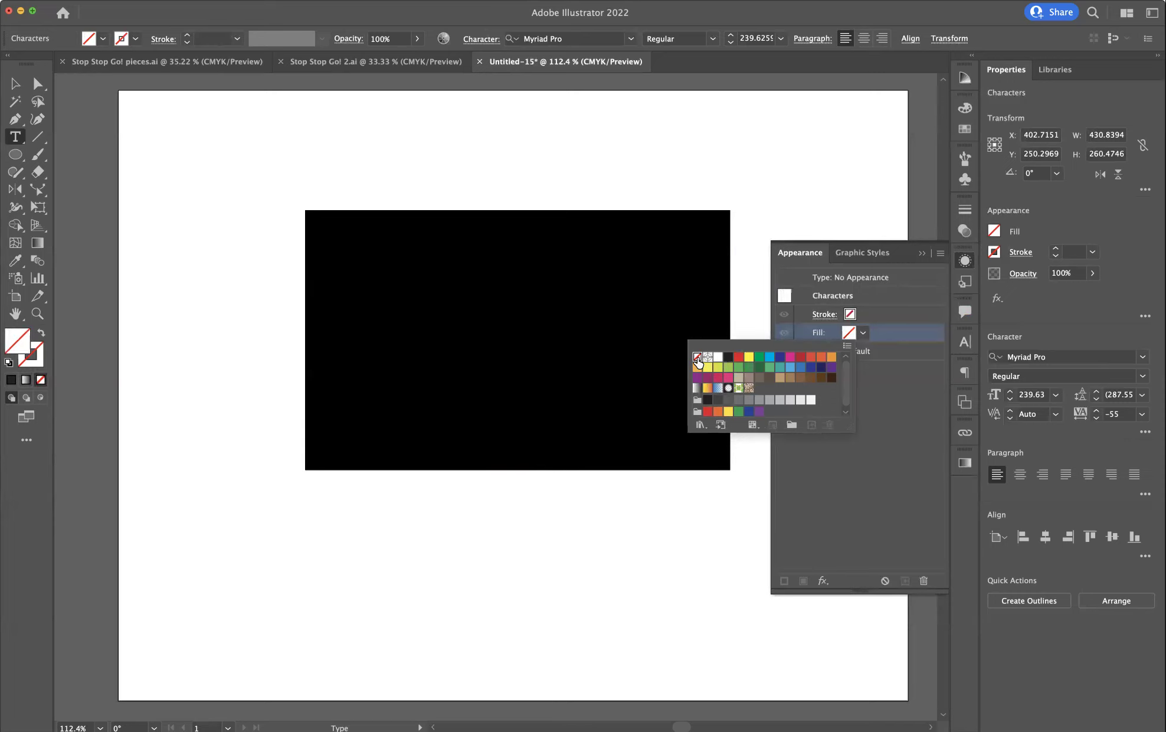
left_click(893, 379)
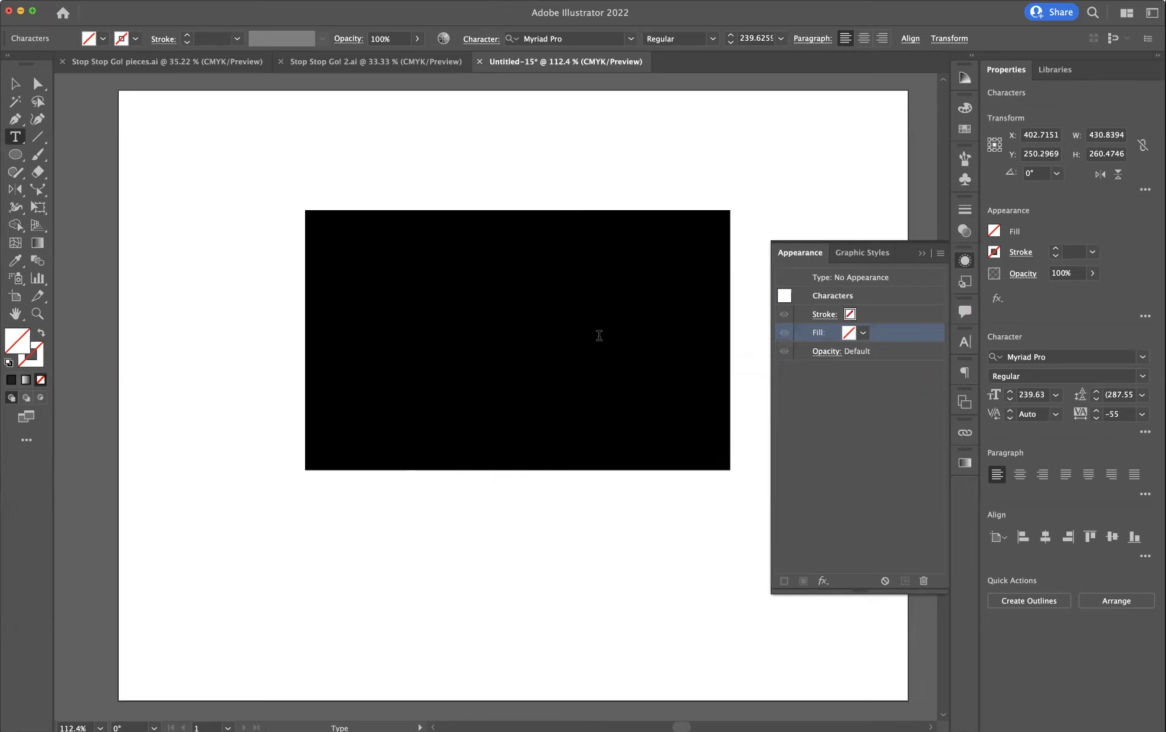
- Add a new fill to the whole type object and set it to the White, Black gradient swatch
left_click(828, 276)
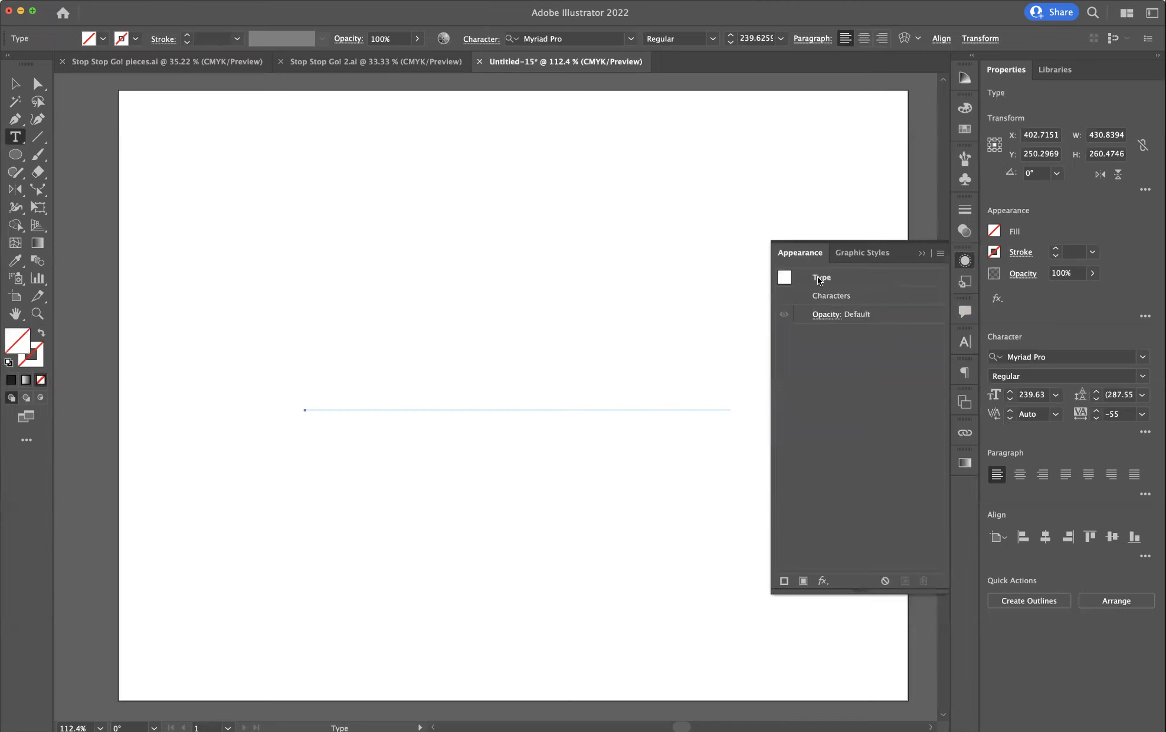
left_click(818, 276)
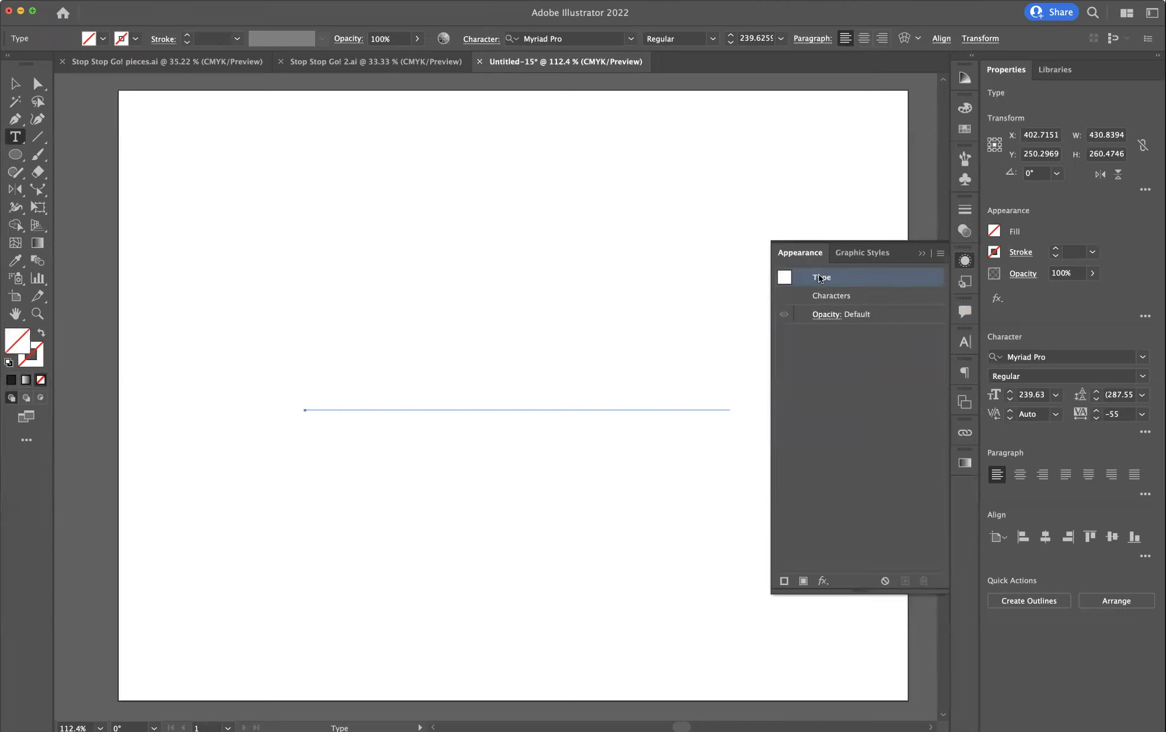
left_click(941, 255)
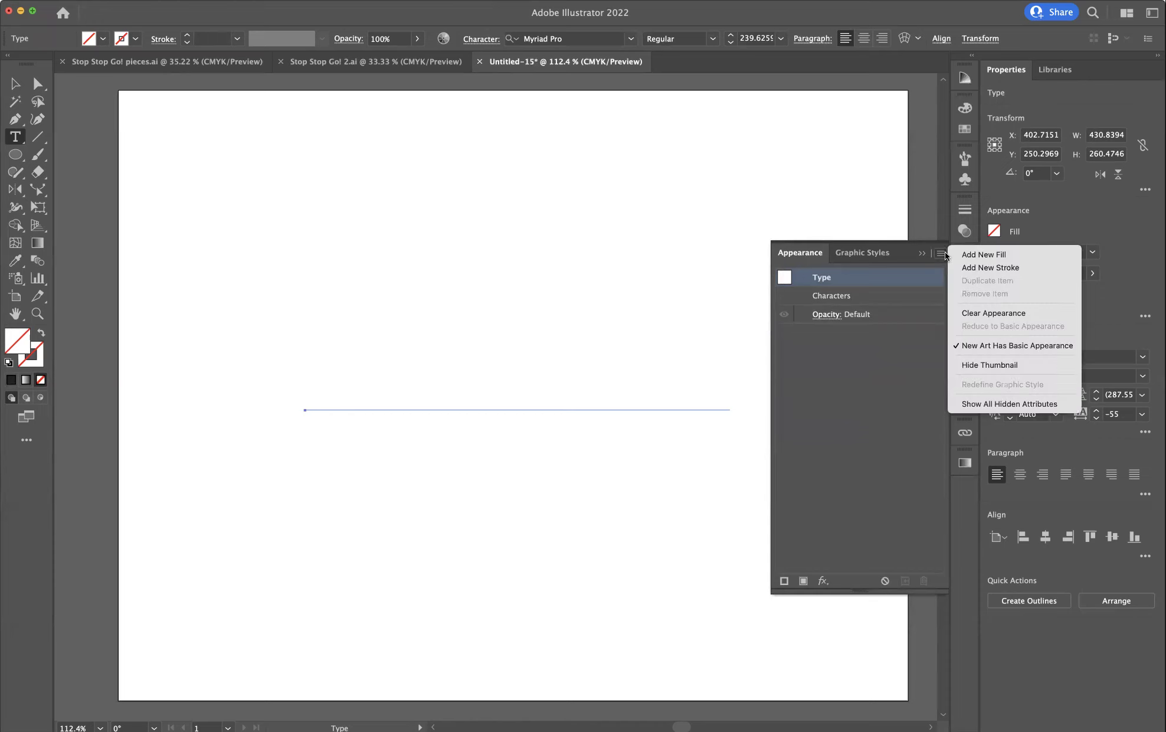
left_click(969, 256)
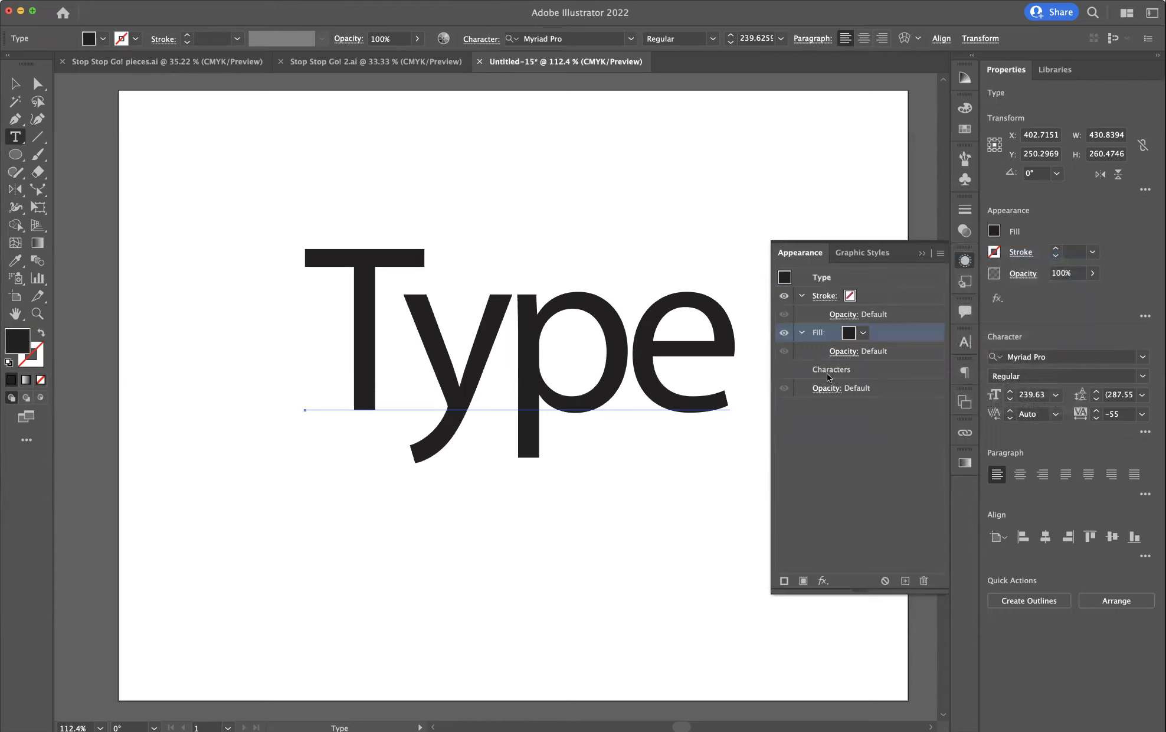
left_click(864, 334)
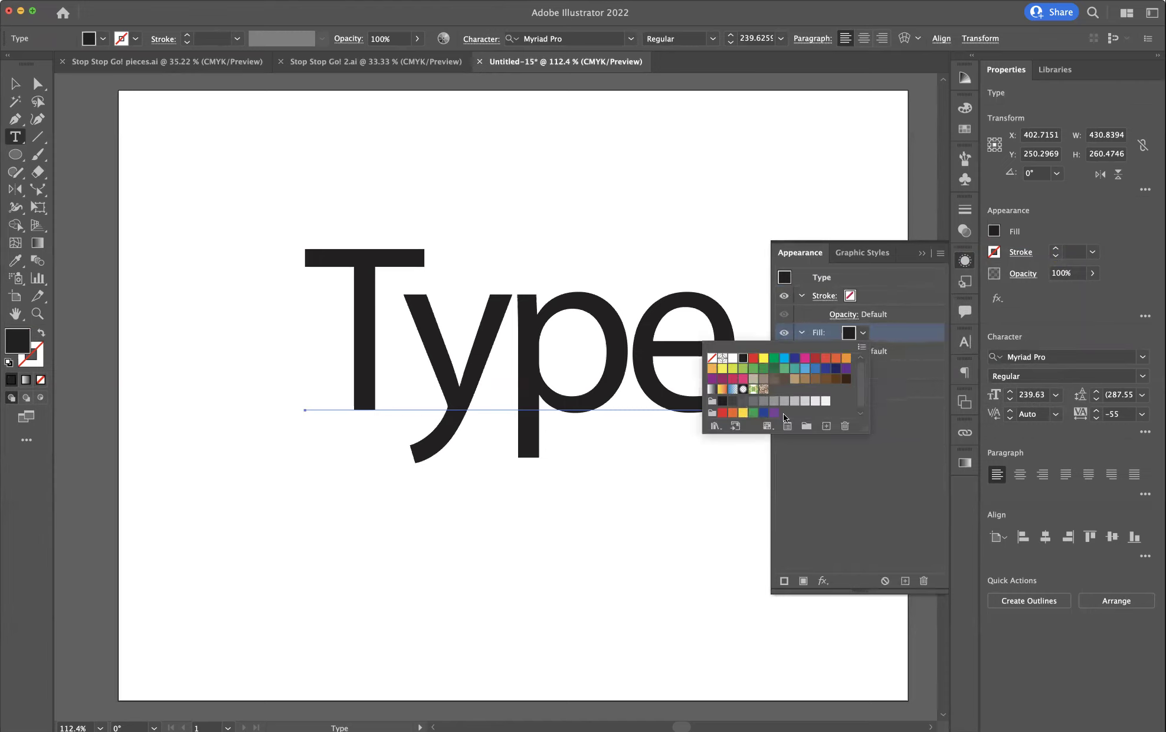
left_click(712, 389)
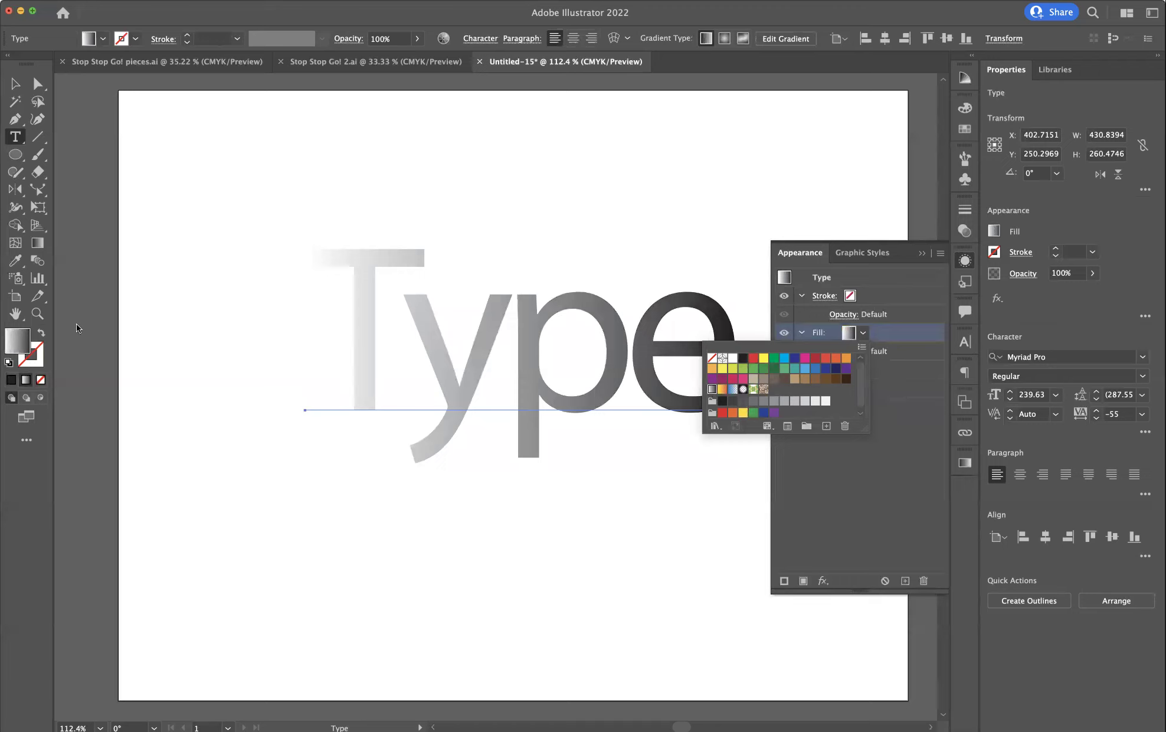
- Redirect the gradient vertically across the word with the Gradient tool, dark at the top fading to light below the letters, and deselect it
left_click(39, 245)
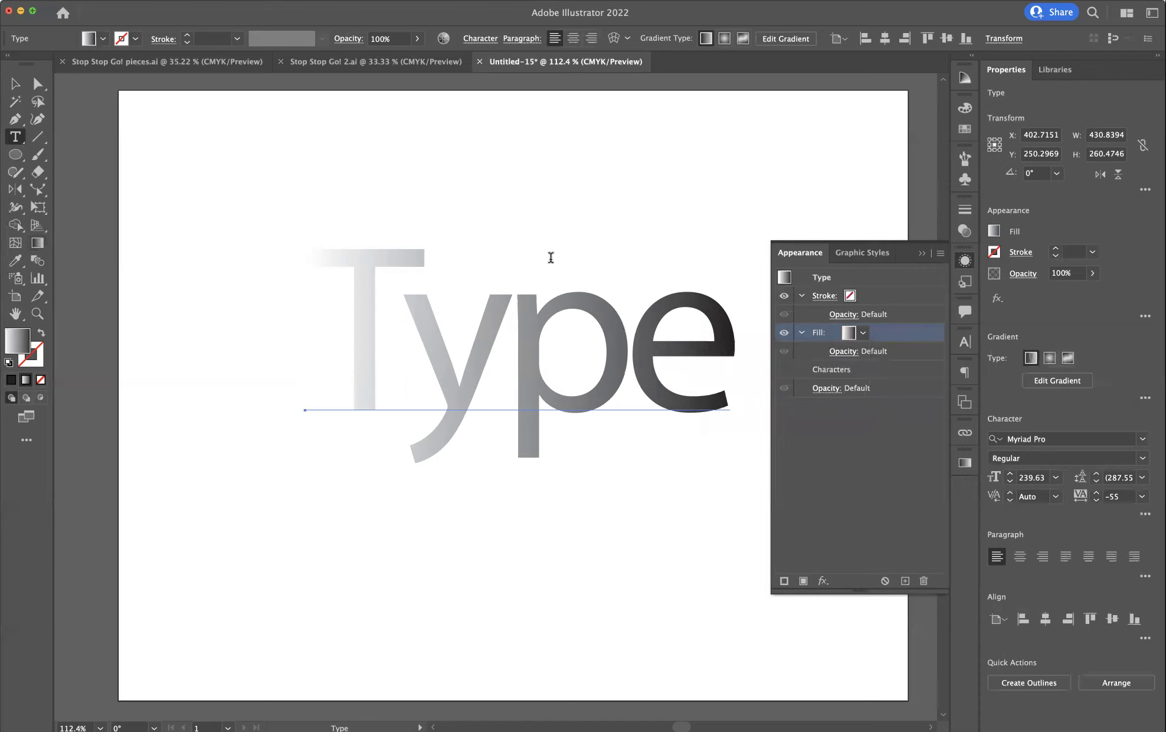
left_click(39, 243)
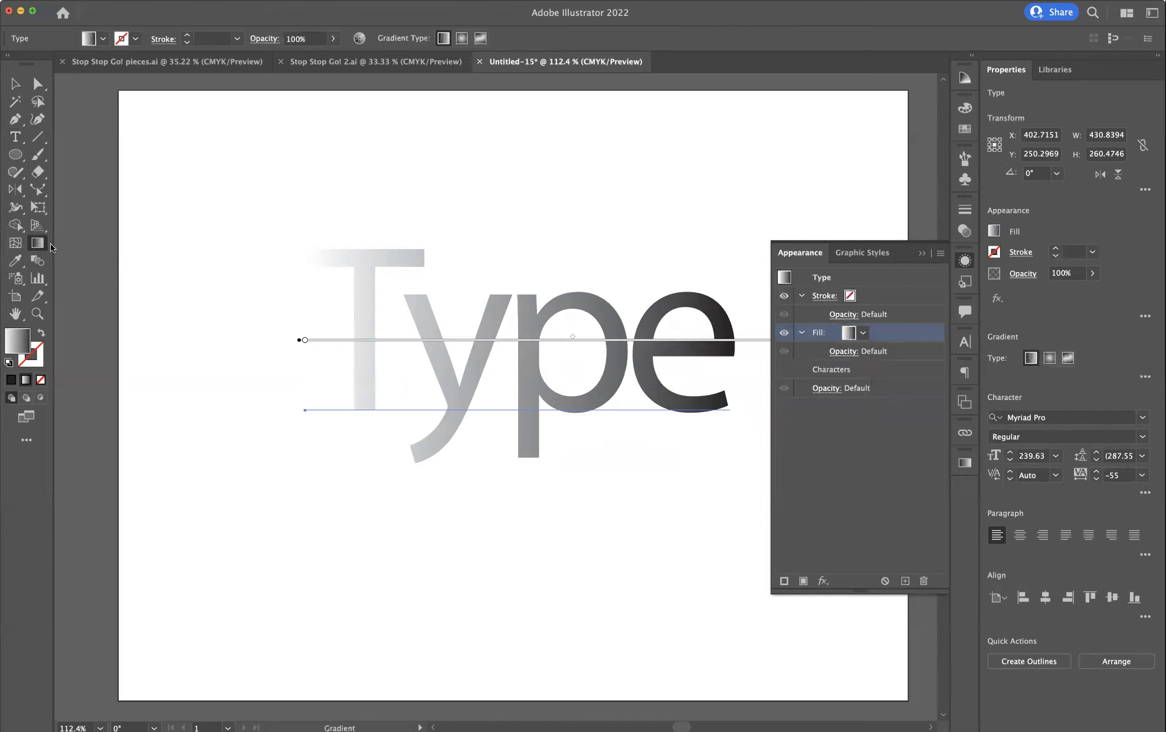
mouse_move(478, 244)
left_mouse_down()
mouse_move(473, 466)
mouse_move(478, 242)
left_mouse_up()
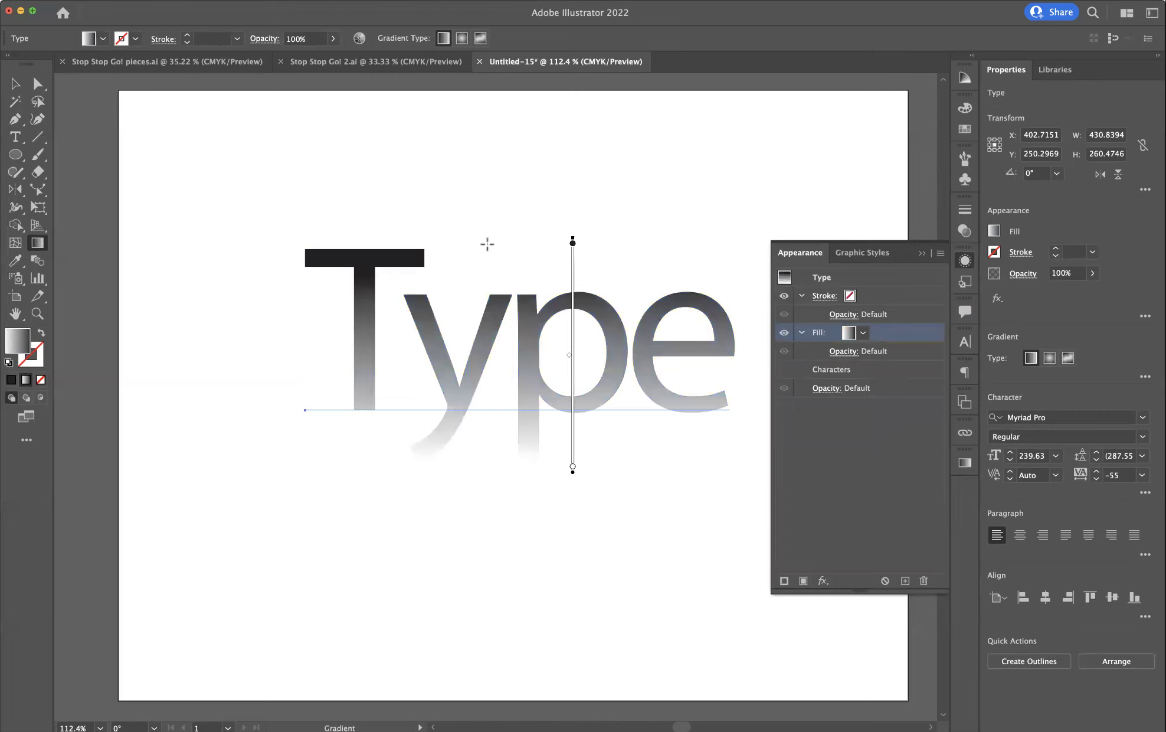
left_click_drag(504, 517, 494, 242)
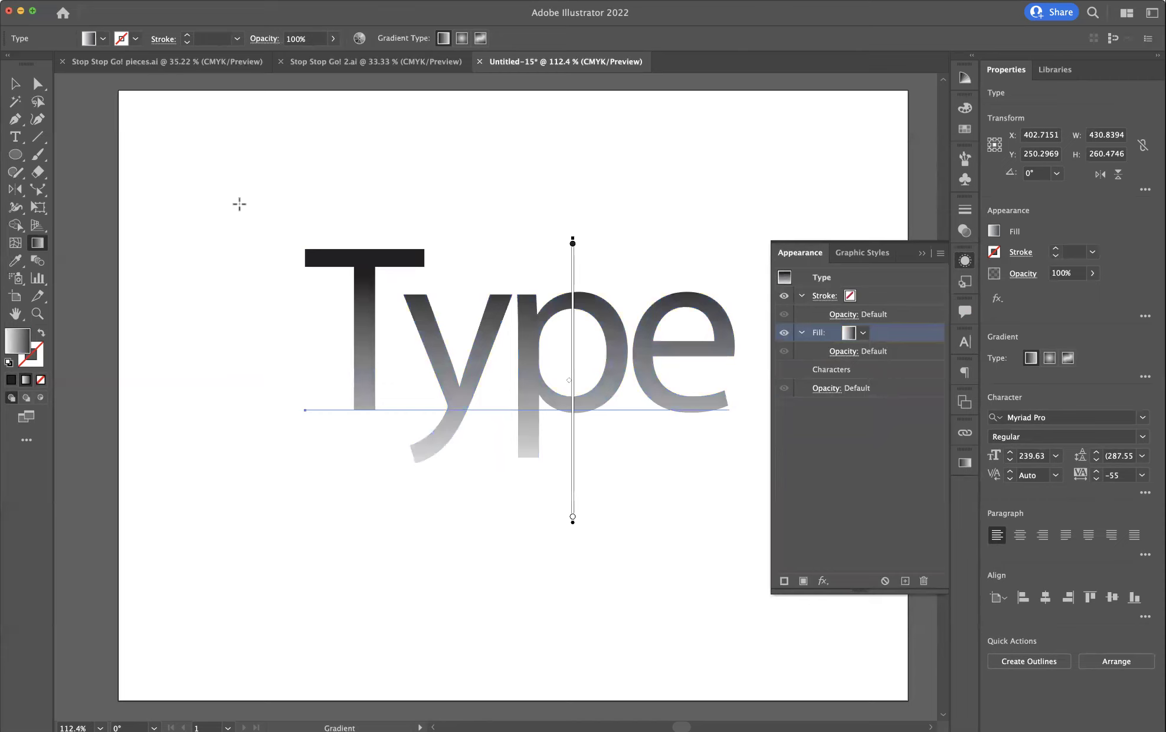
left_click(15, 84)
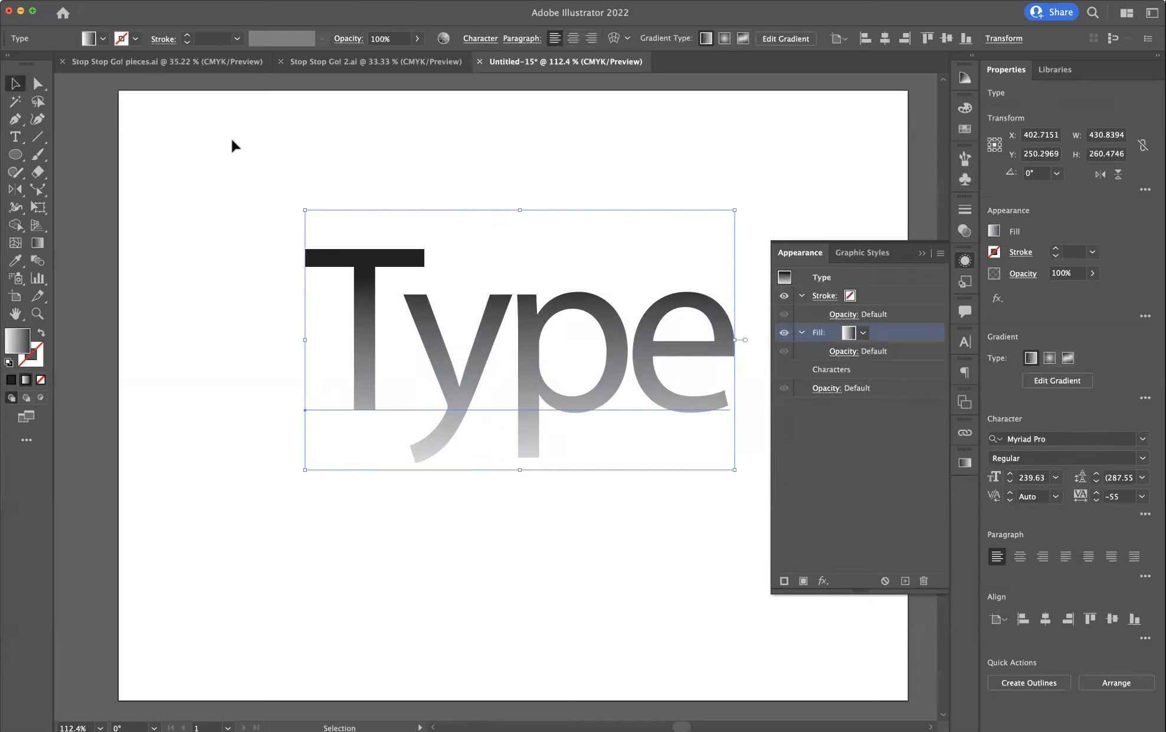
left_click(233, 145)
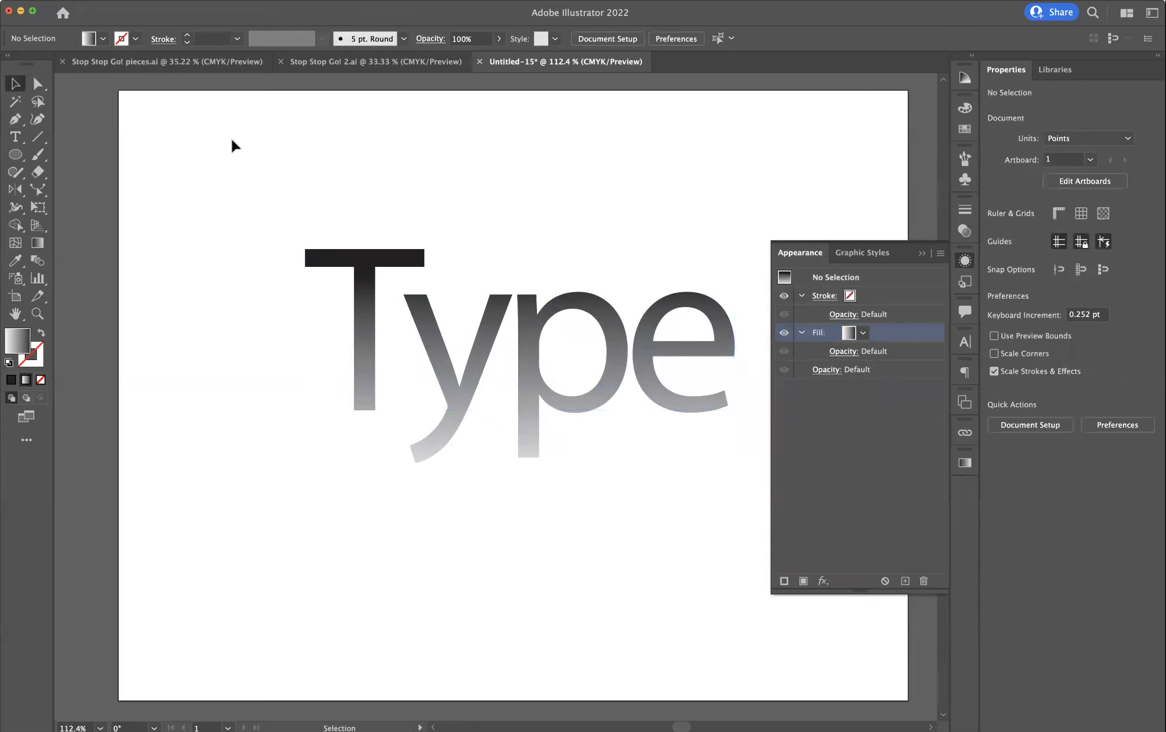
- Undo the gradient edits, the added fill and the removal of the characters' fill on the word "Type"
left_click(564, 287)
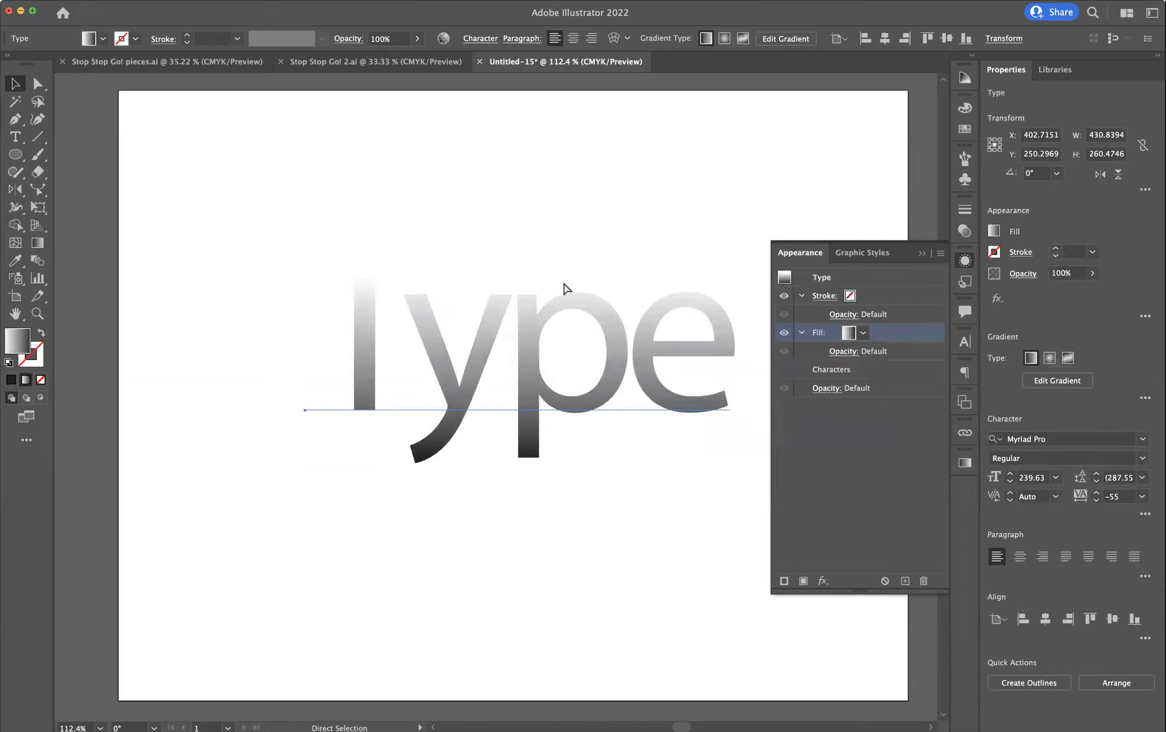
key("super+z")
key("super+z")
key("super+z")
key("super+z")
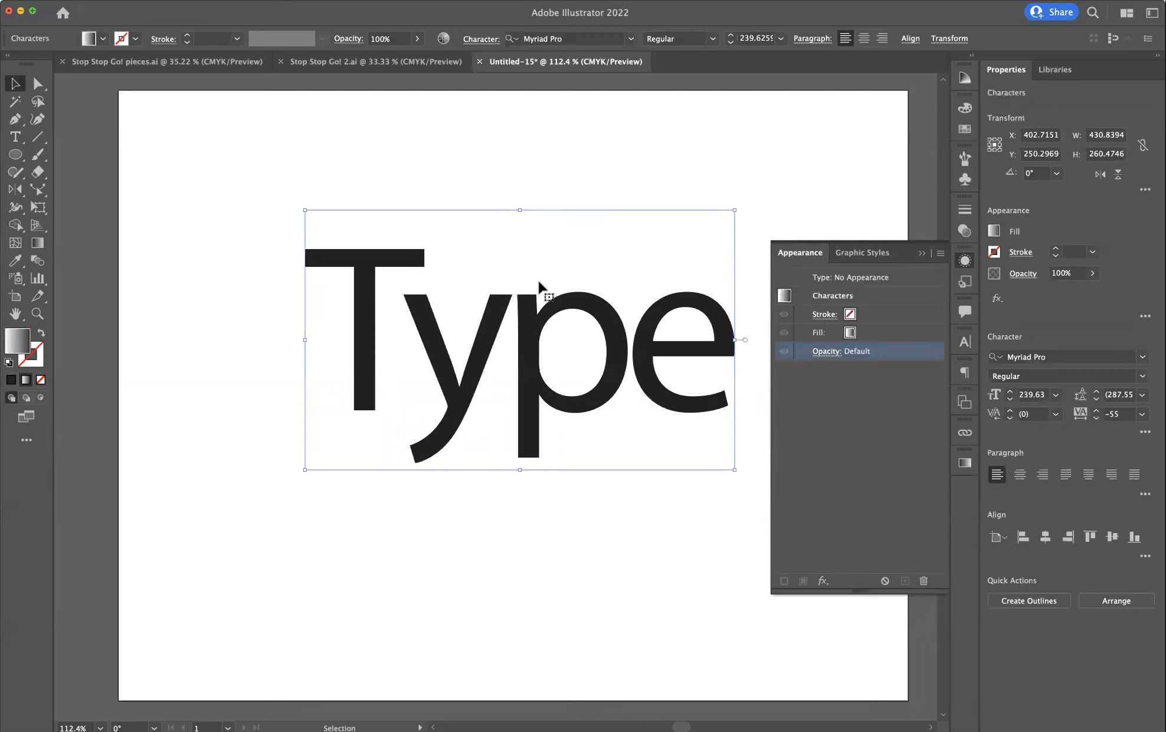
key("super+z")
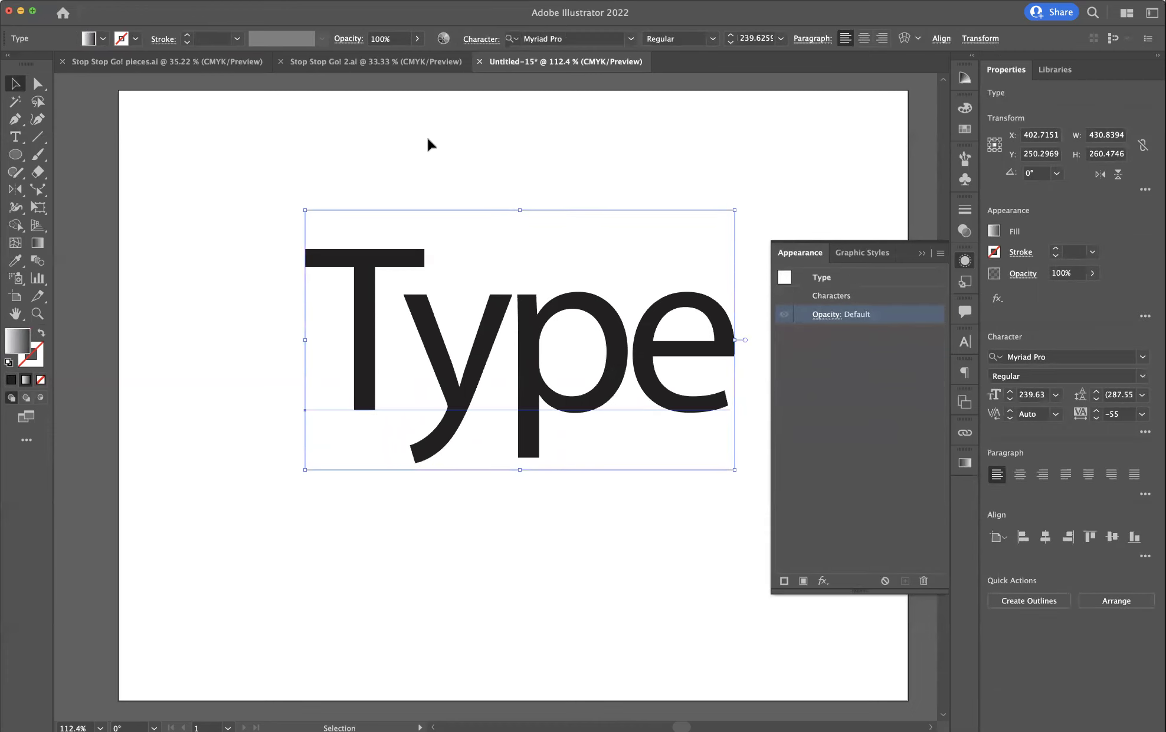
- Reselect the word "Type" and set the fill of its Characters attributes to None
left_click(430, 144)
left_click(403, 260)
double_click(832, 295)
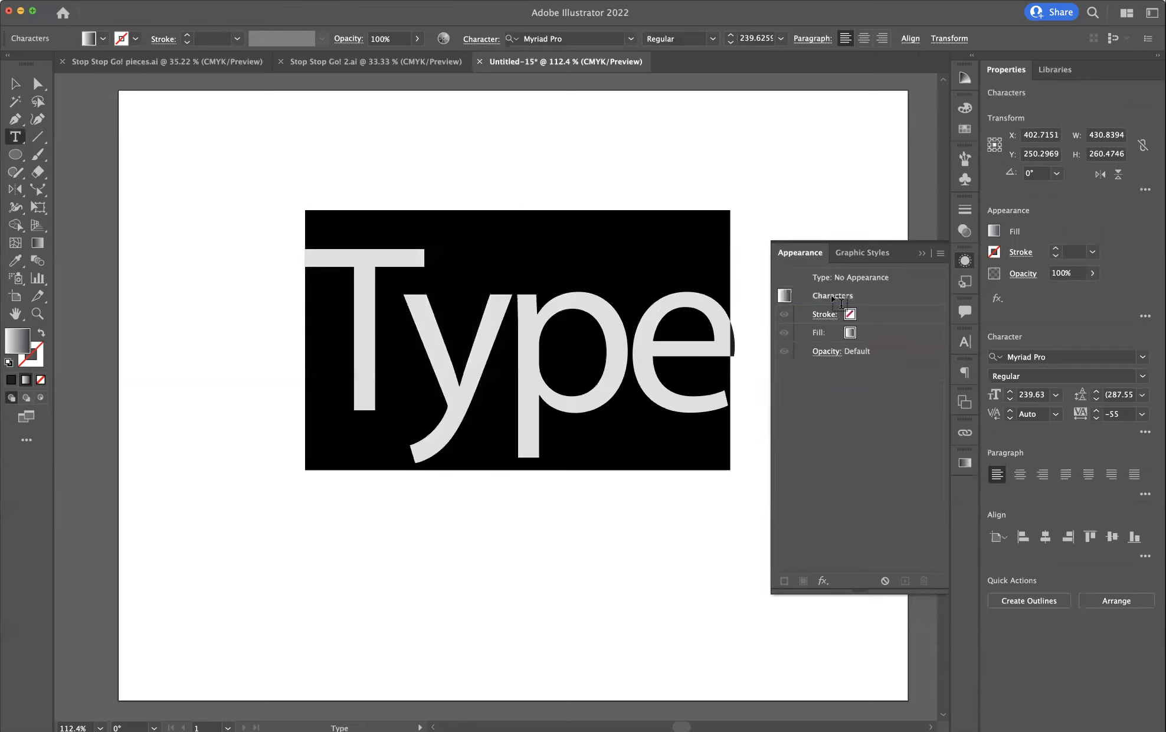
left_click(851, 333)
left_click(857, 334)
left_click(857, 334)
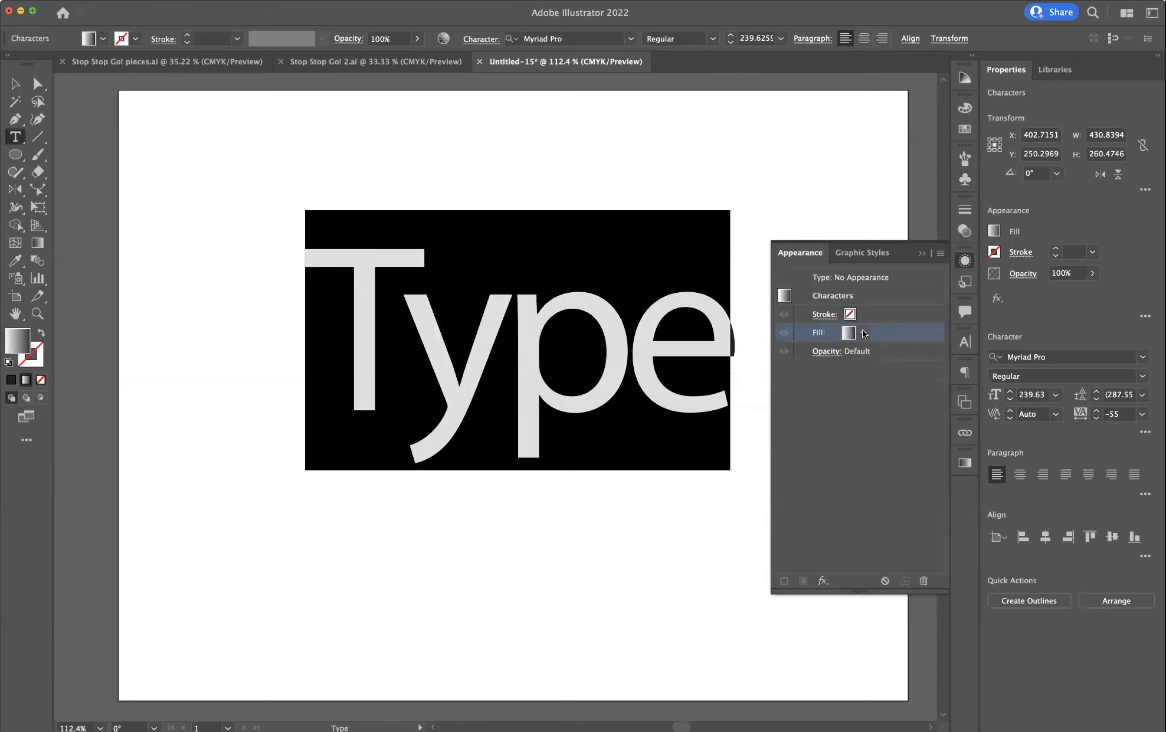
left_click(863, 333)
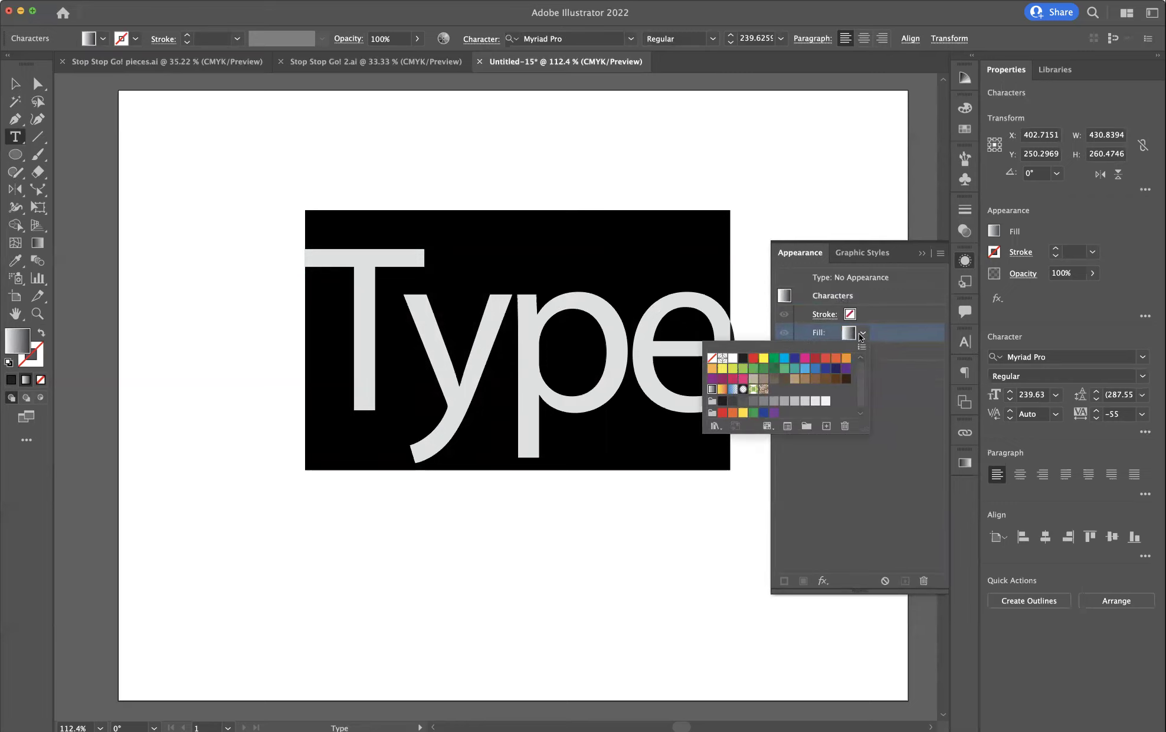
left_click(712, 358)
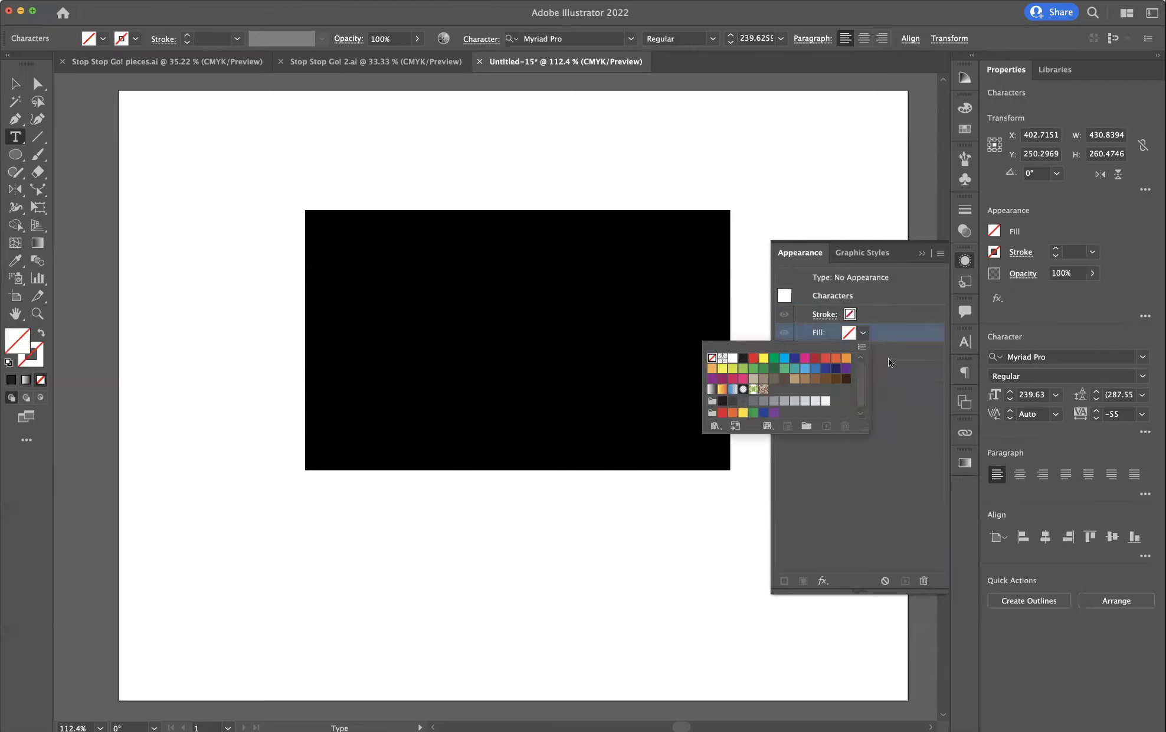
- Add a new fill at the Type level of the text's appearance and apply the White, Black gradient swatch to it
left_click(827, 275)
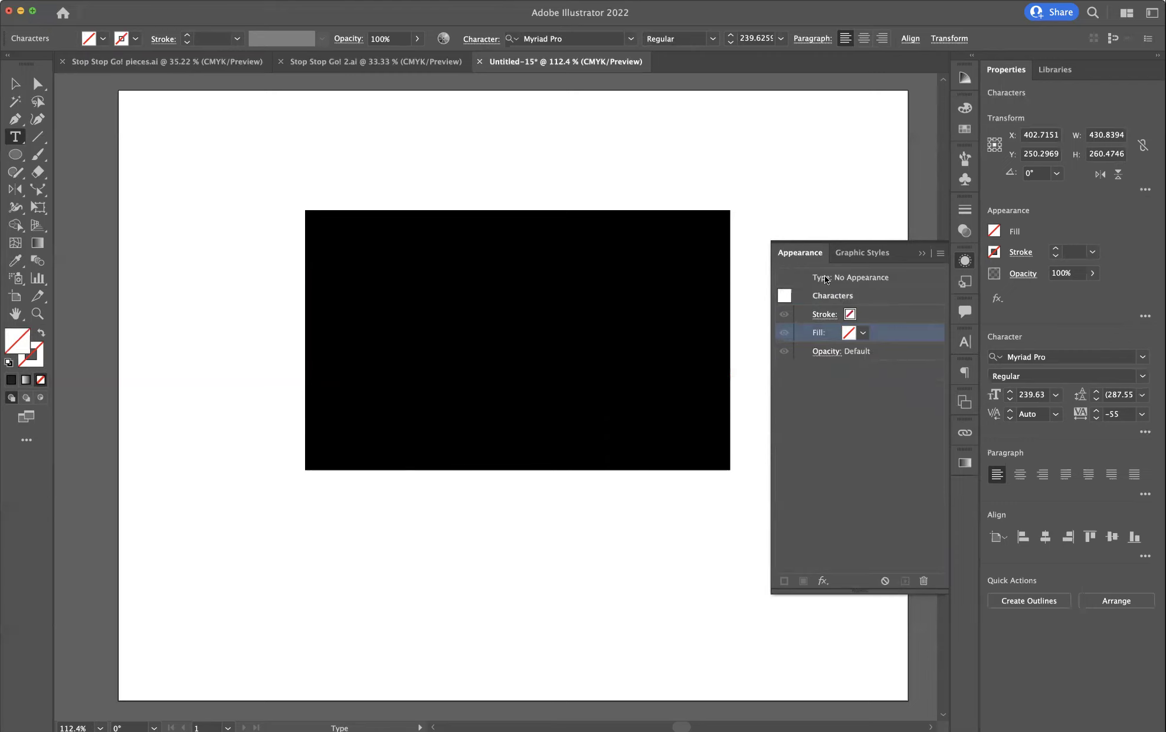
left_click(819, 277)
left_click(817, 277)
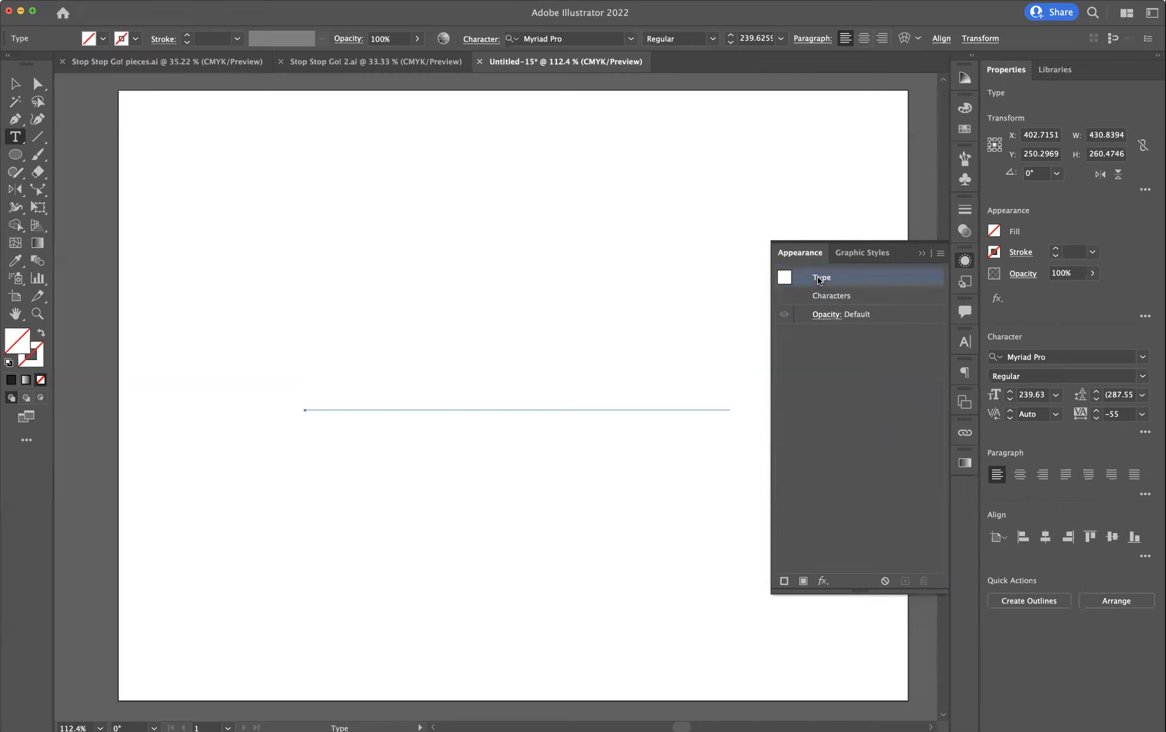
left_click(939, 254)
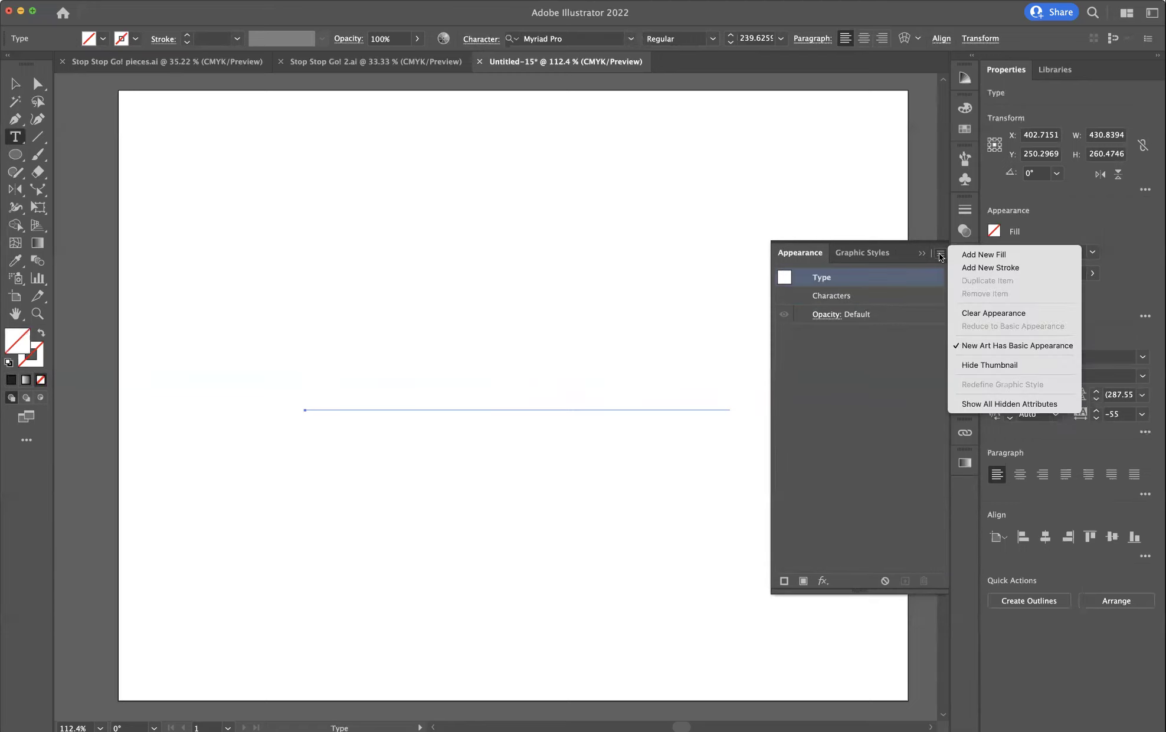
left_click(973, 254)
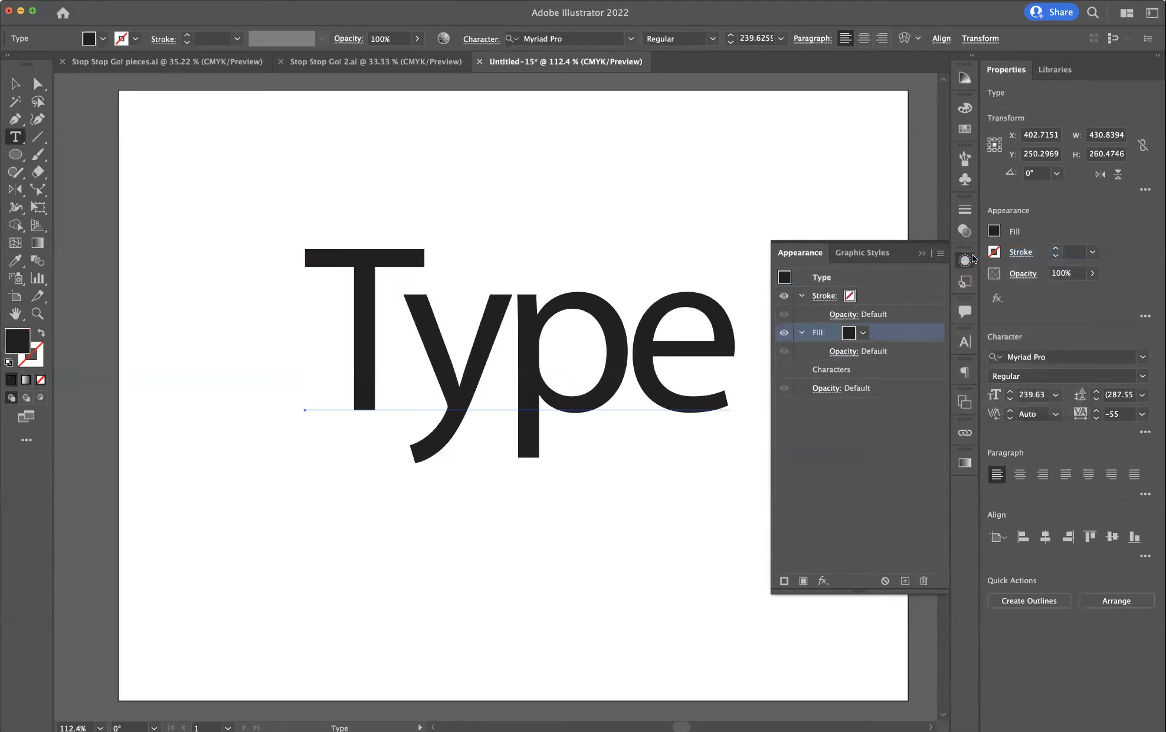
left_click(862, 332)
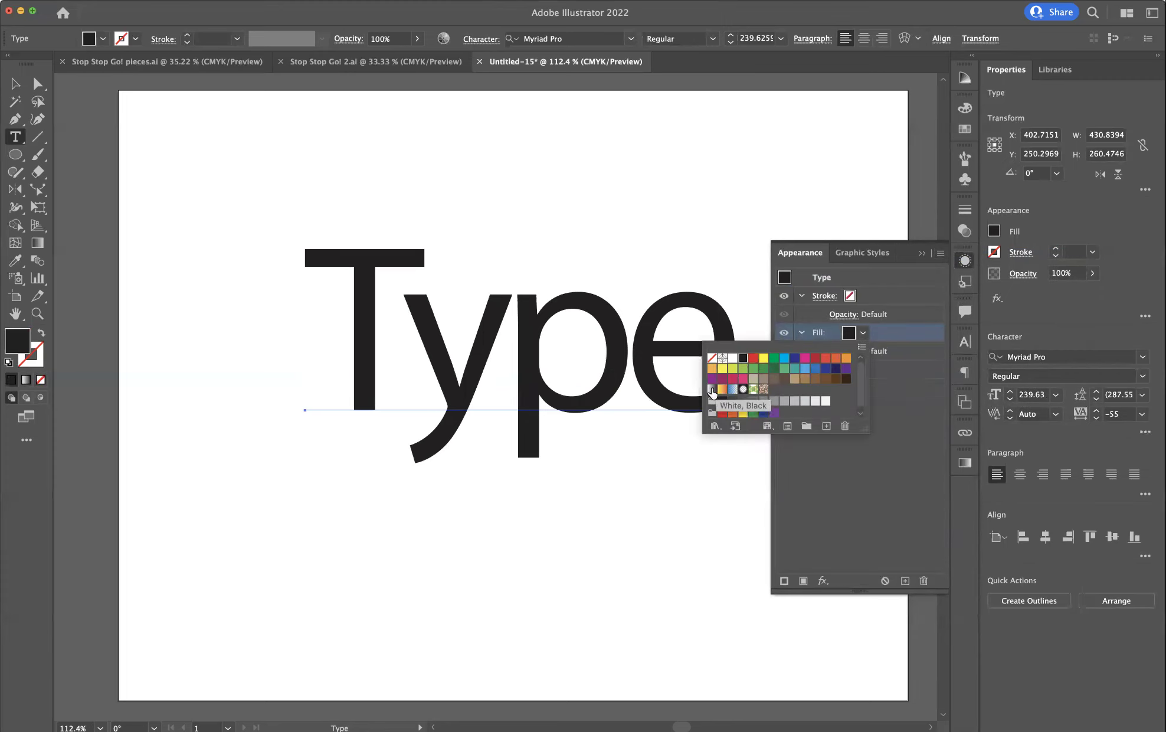
left_click(712, 389)
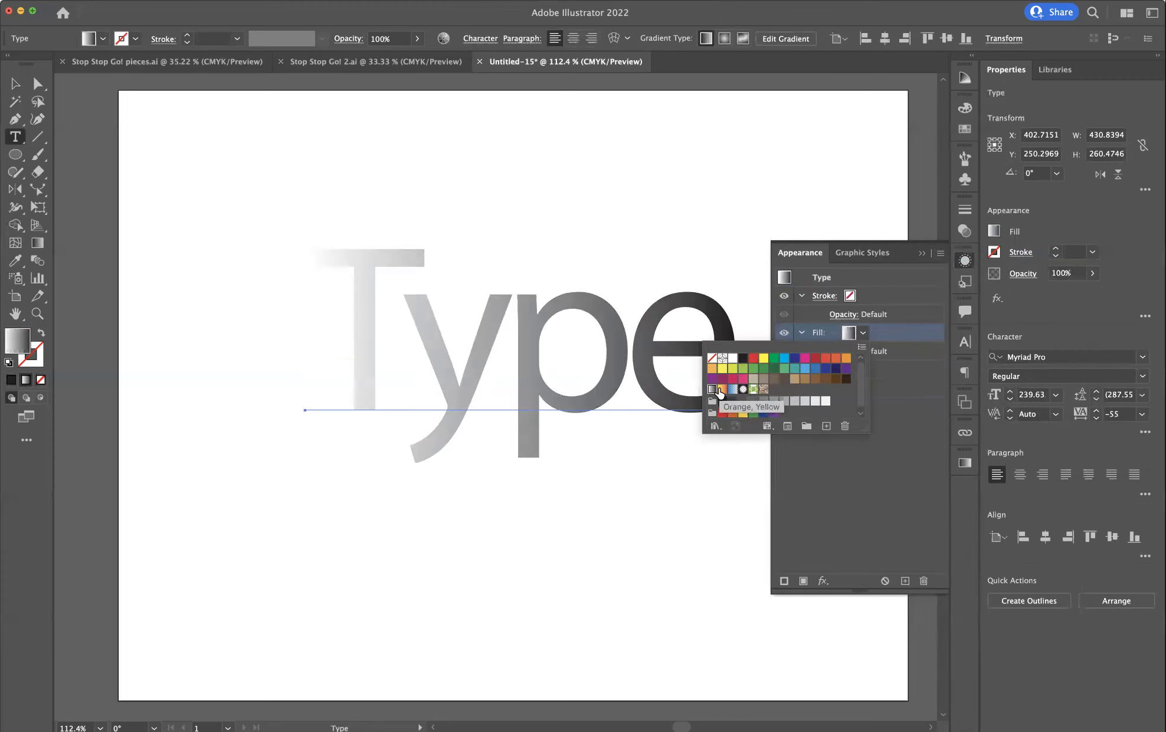
- Apply the red swatch to the Type-level stroke of the word "Type"
left_click(894, 407)
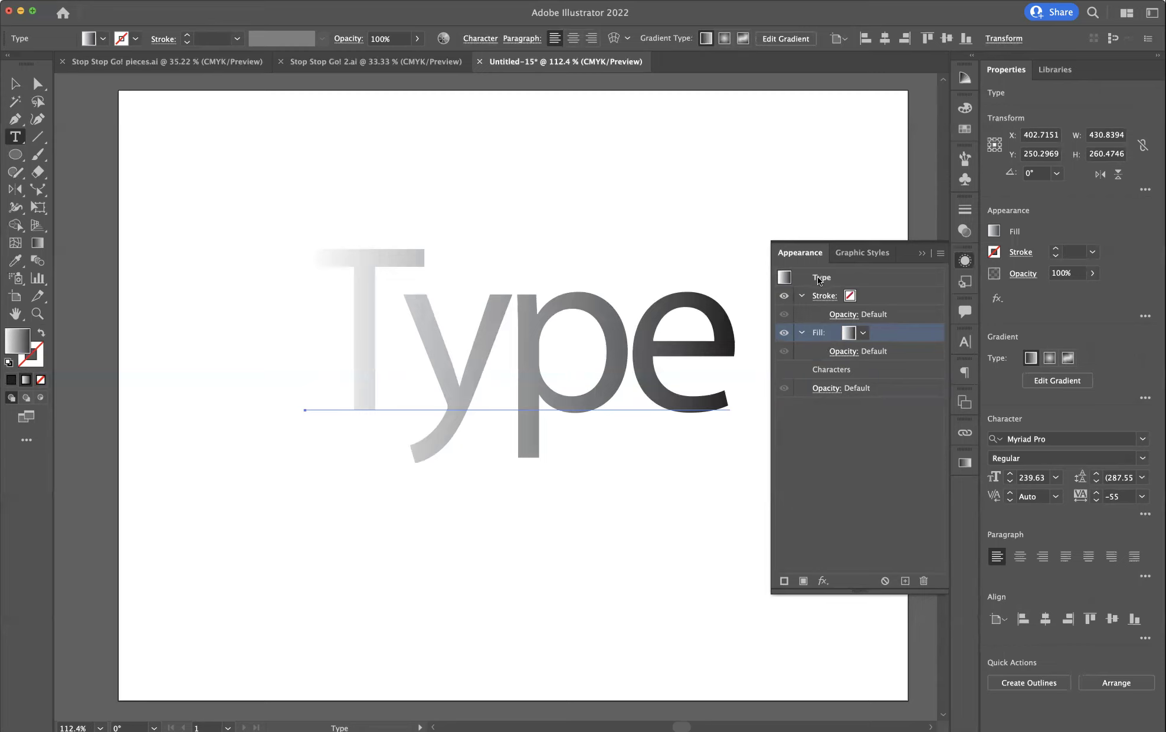
left_click(850, 296)
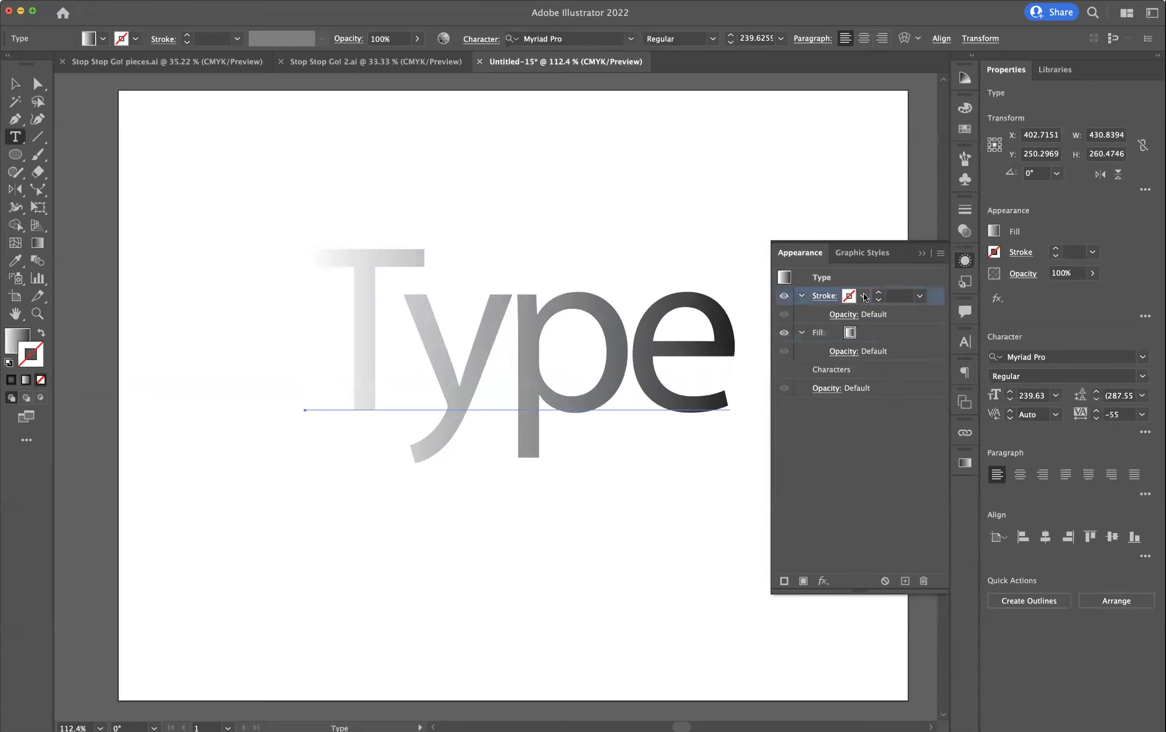
left_click(865, 297)
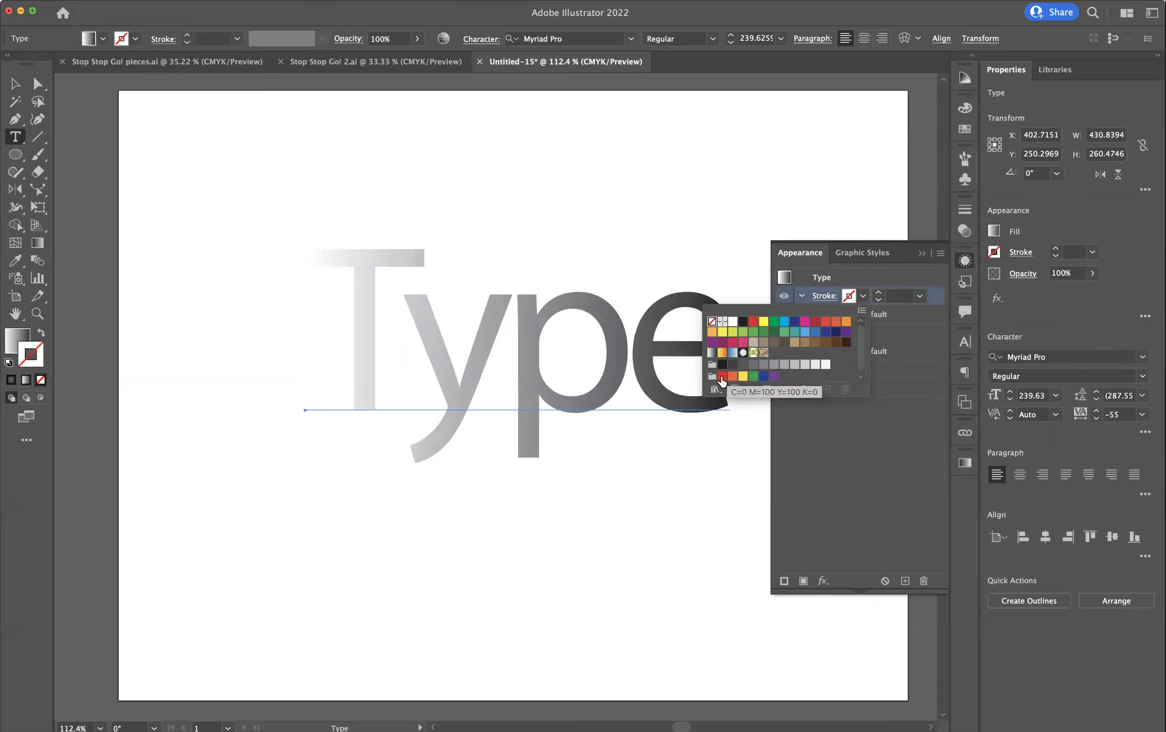
left_click(754, 322)
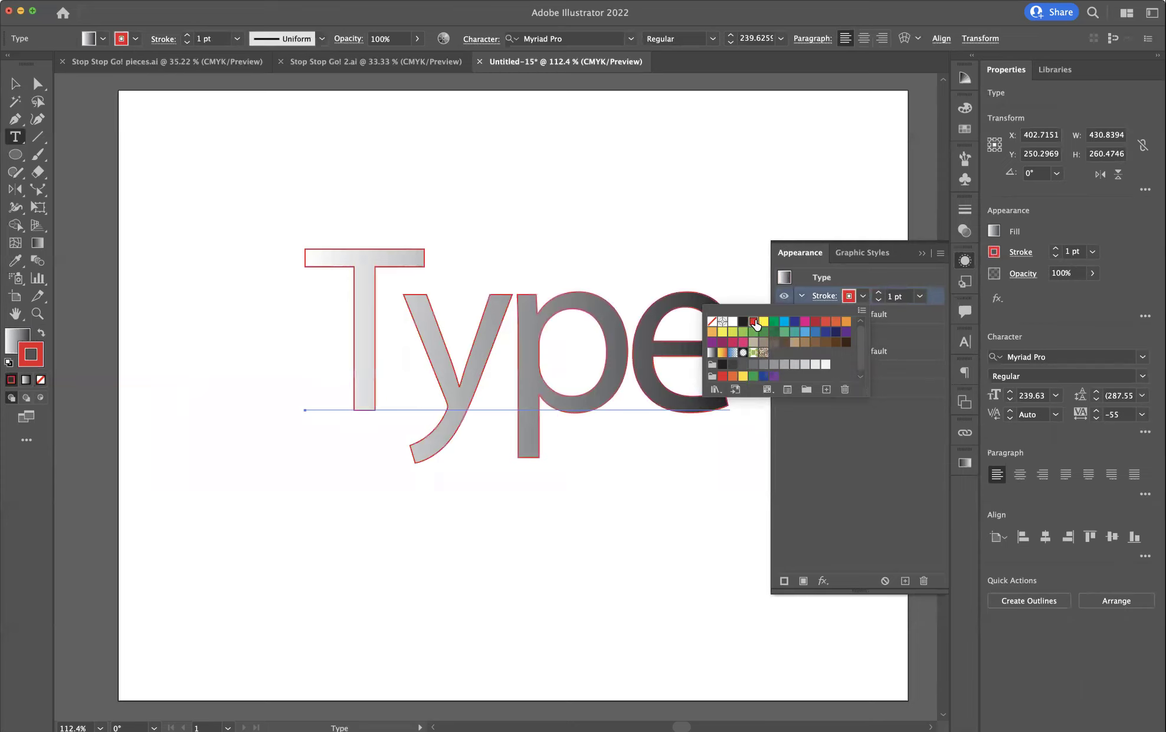
- Raise the red stroke's weight to 9 pt
left_click(878, 294)
left_click(877, 294)
left_click(878, 294)
left_click(877, 294)
left_click(878, 293)
left_click(878, 294)
left_click(877, 294)
left_click(877, 294)
left_click(878, 293)
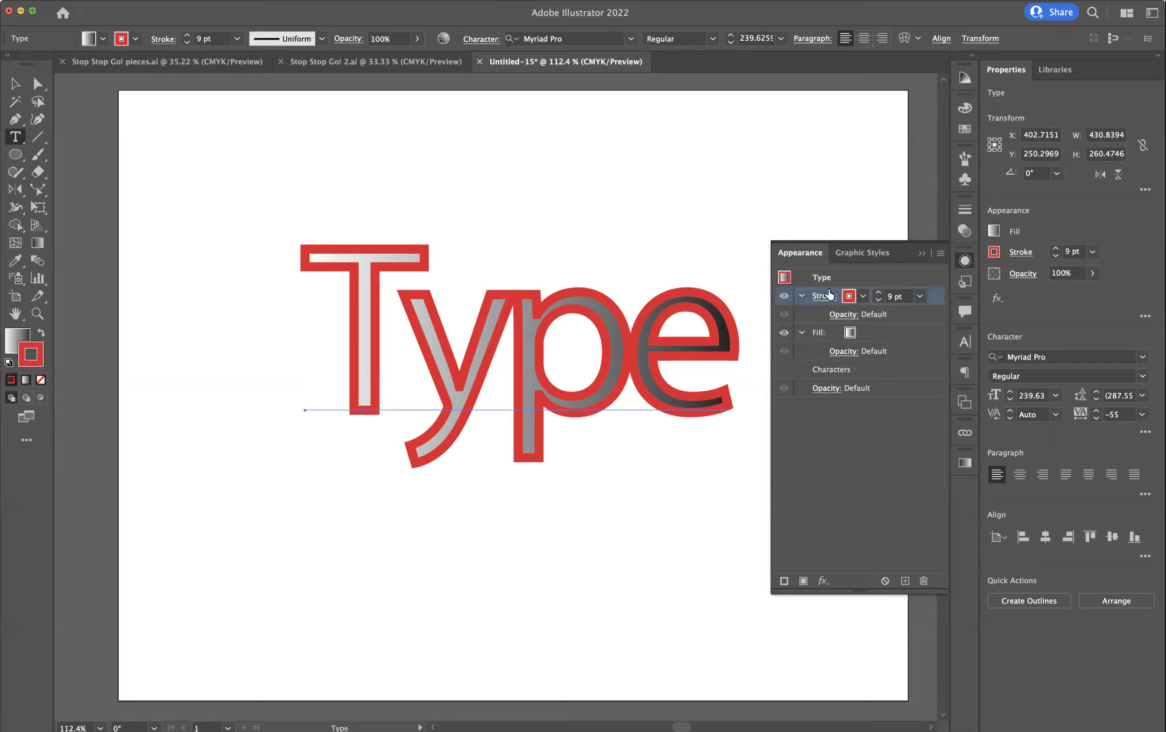
- Move the red stroke beneath the gradient fill in the appearance stack and increase its weight to 14 pt
left_click(1015, 253)
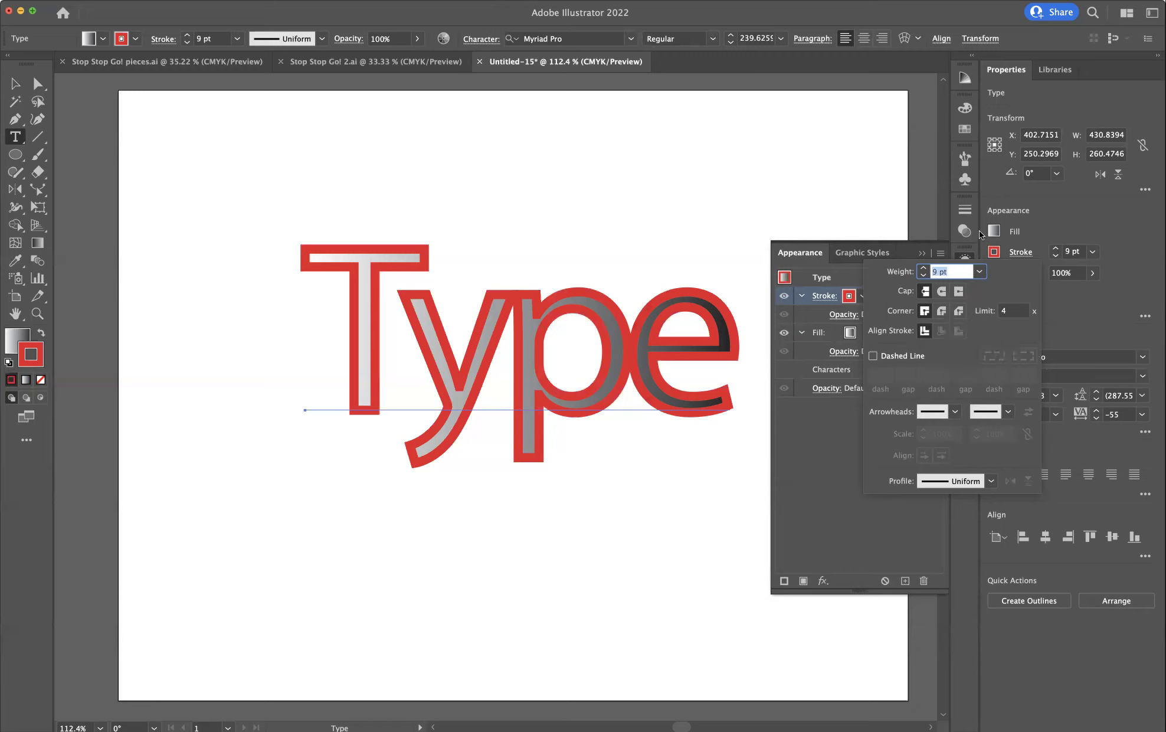
left_click(904, 252)
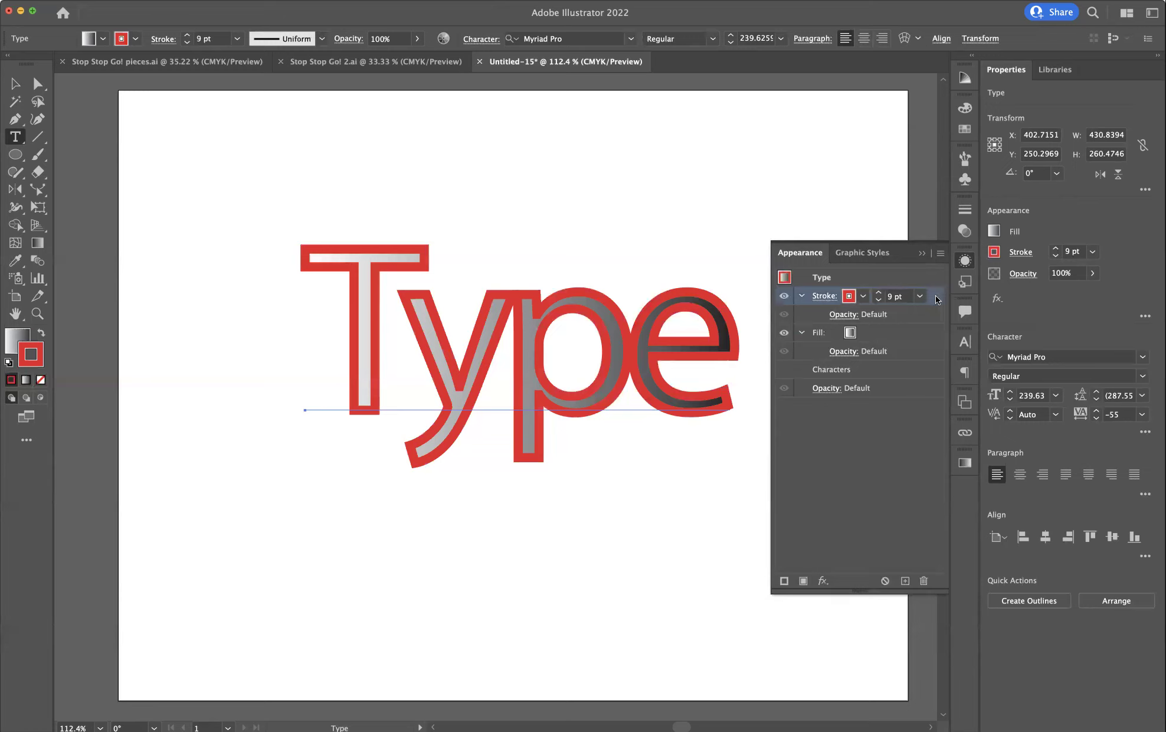
mouse_move(936, 296)
left_mouse_down()
mouse_move(907, 306)
mouse_move(894, 359)
left_mouse_up()
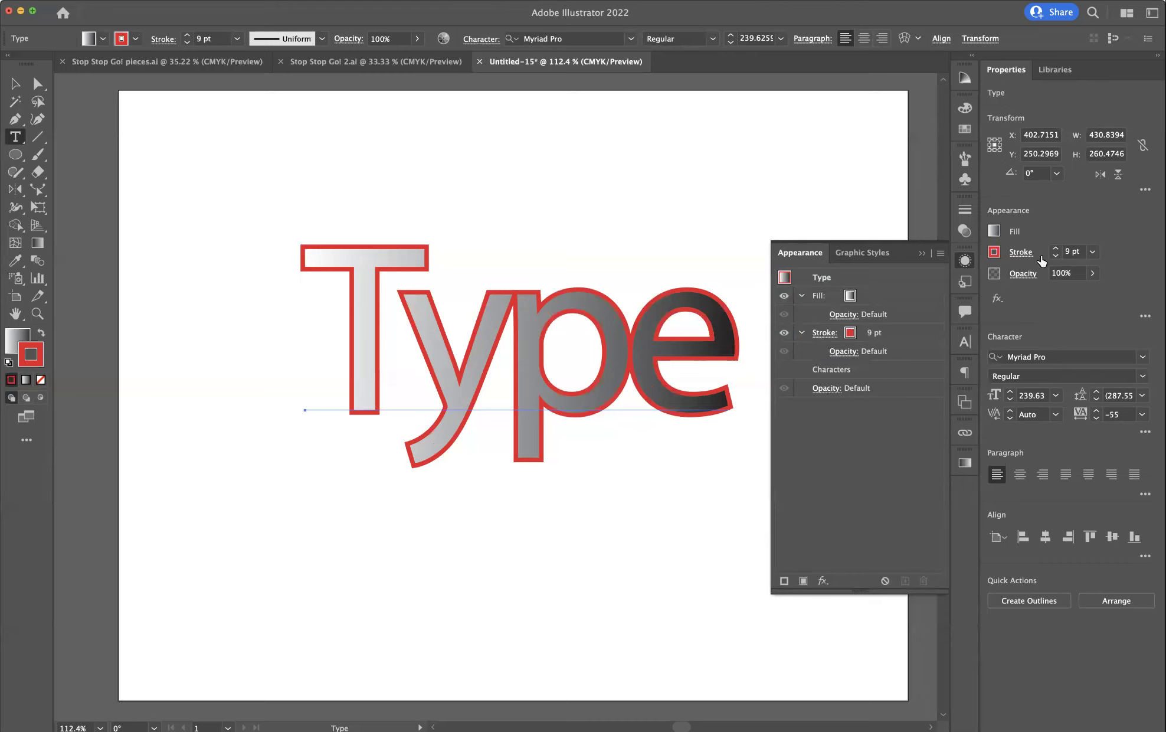
left_click(1056, 248)
left_click(1055, 248)
left_click(1056, 248)
left_click(1056, 248)
left_click(1056, 248)
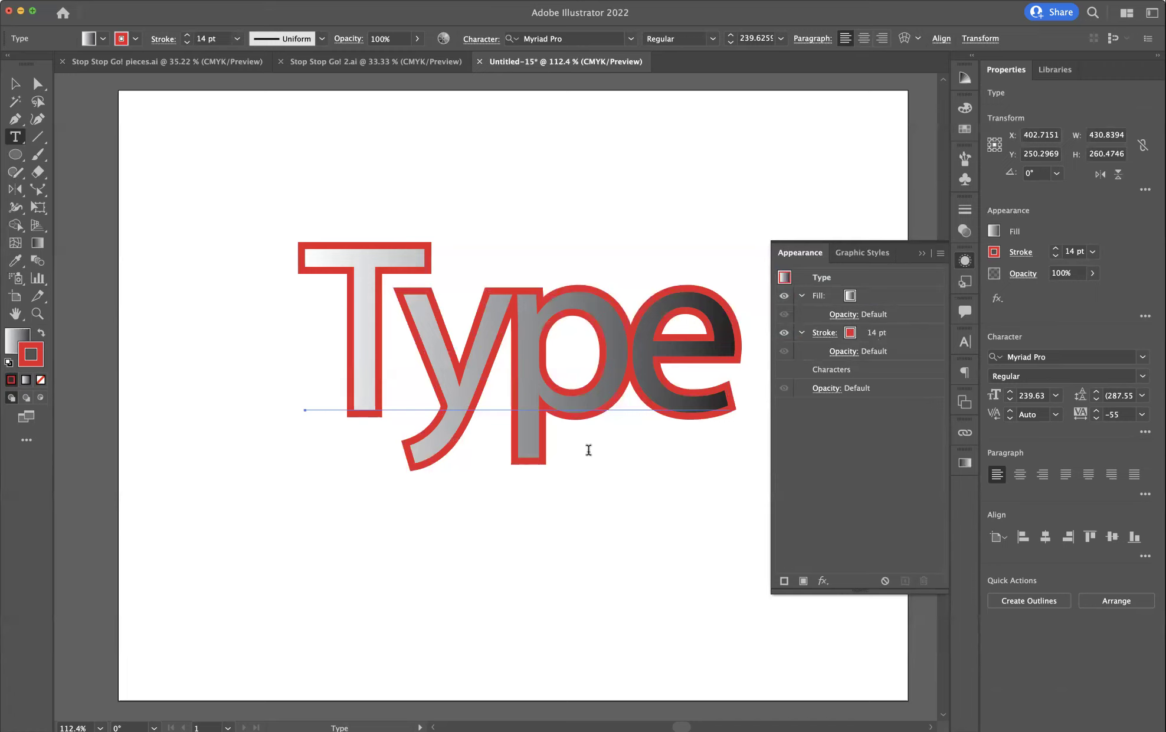
- Move the word "Type" higher on the artboard and place a duplicate of it directly below
left_click(15, 83)
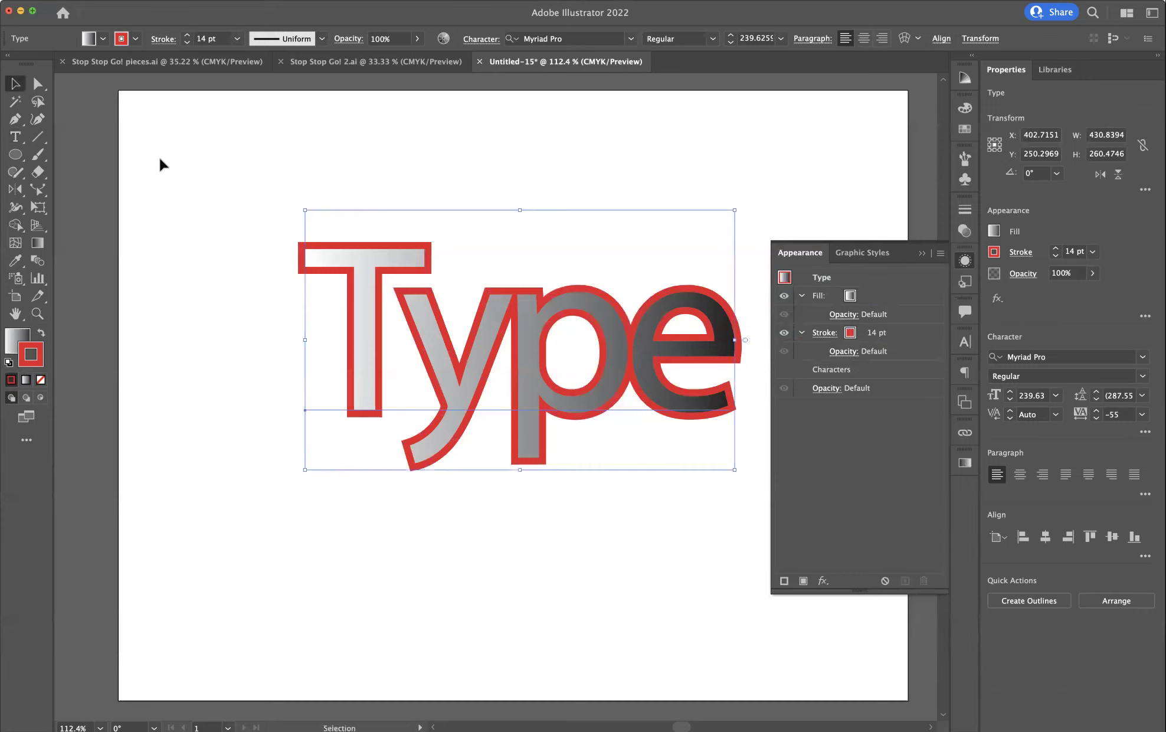
left_click_drag(432, 330, 435, 253)
left_click_drag(442, 312, 433, 525)
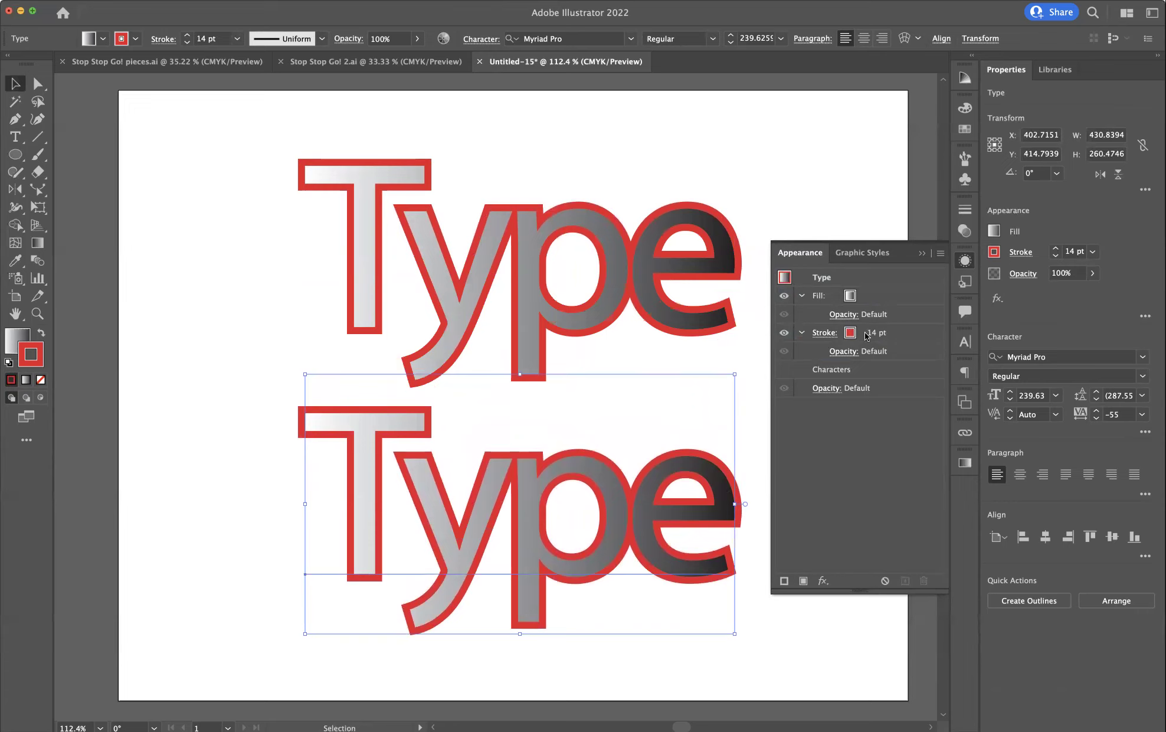
- On the lower copy, move the stroke above the fill, set its weight to 7 pt and deselect it
left_click_drag(900, 331, 897, 284)
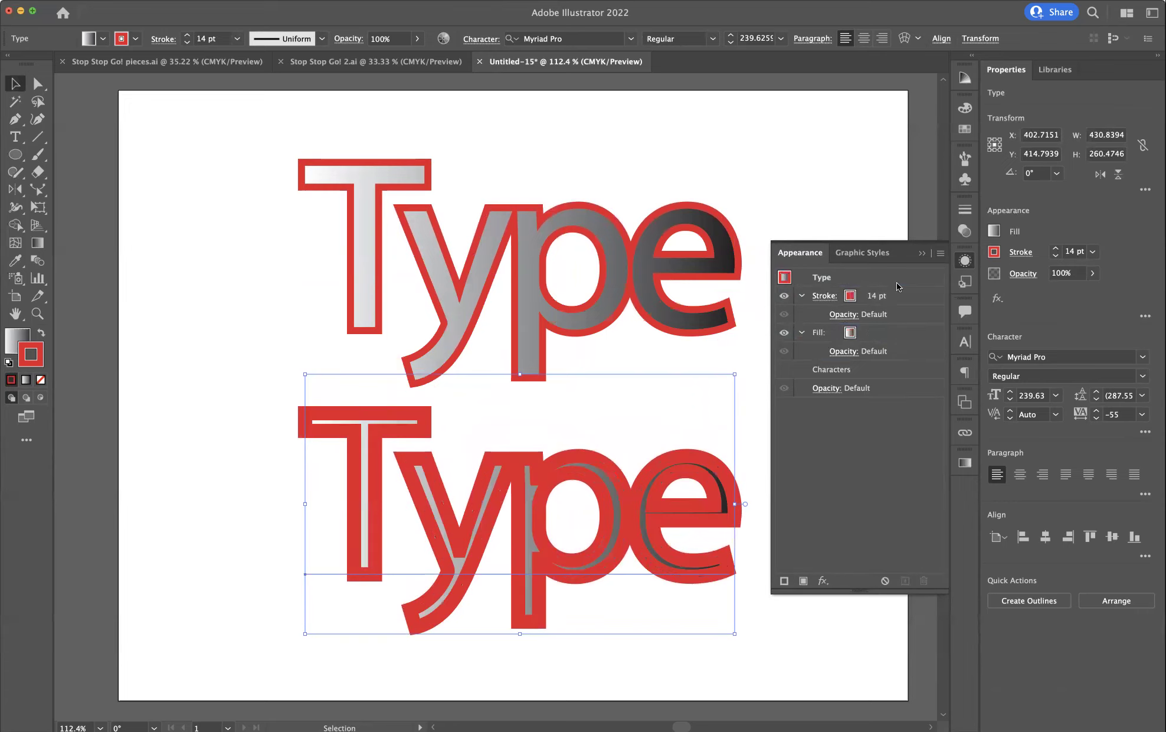
left_click(759, 358)
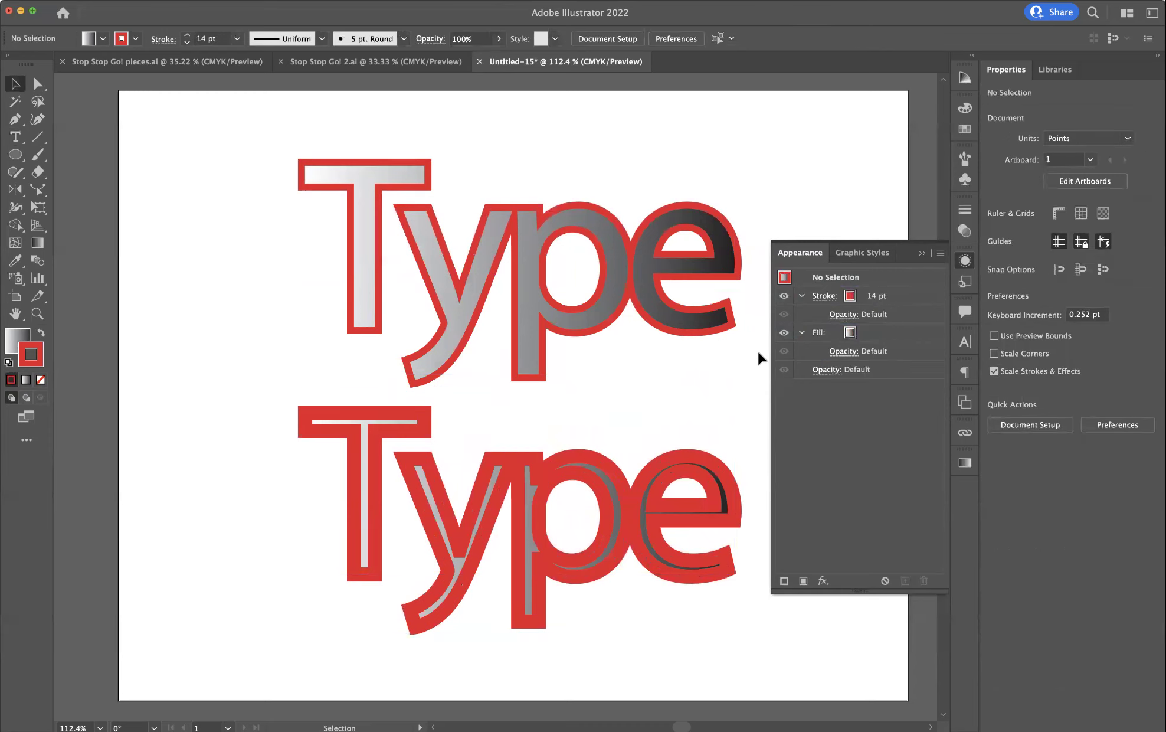
left_click(651, 490)
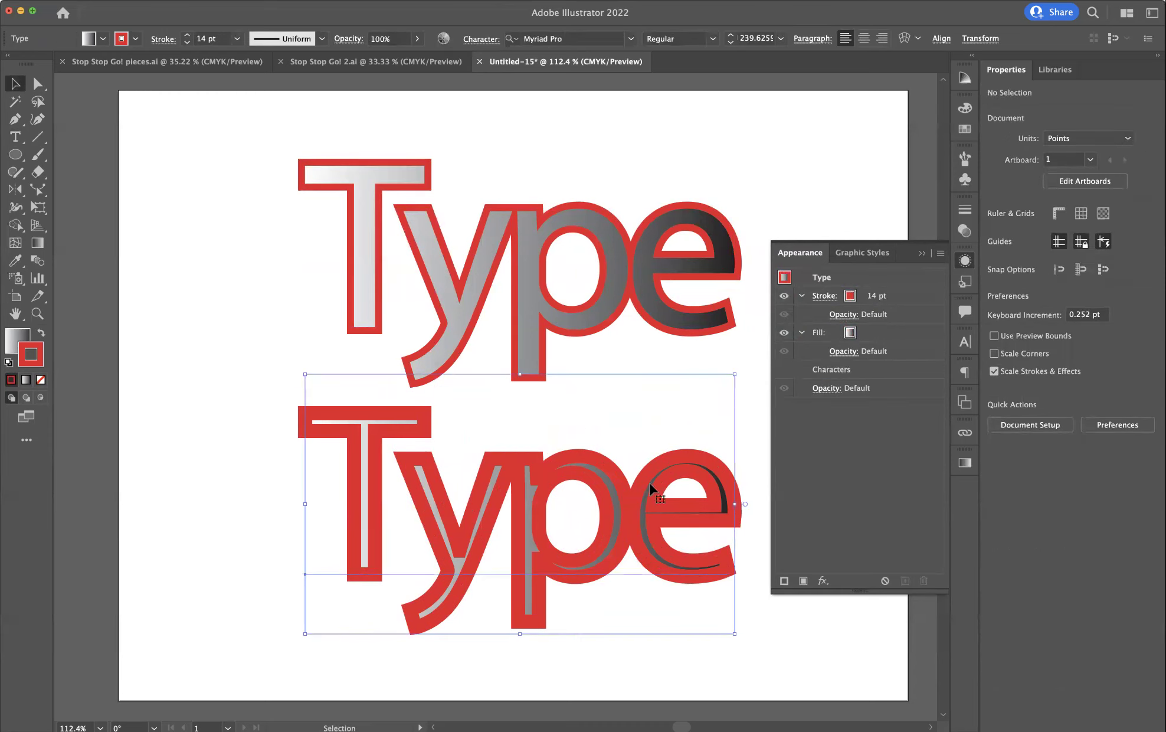
left_click(873, 299)
double_click(895, 298)
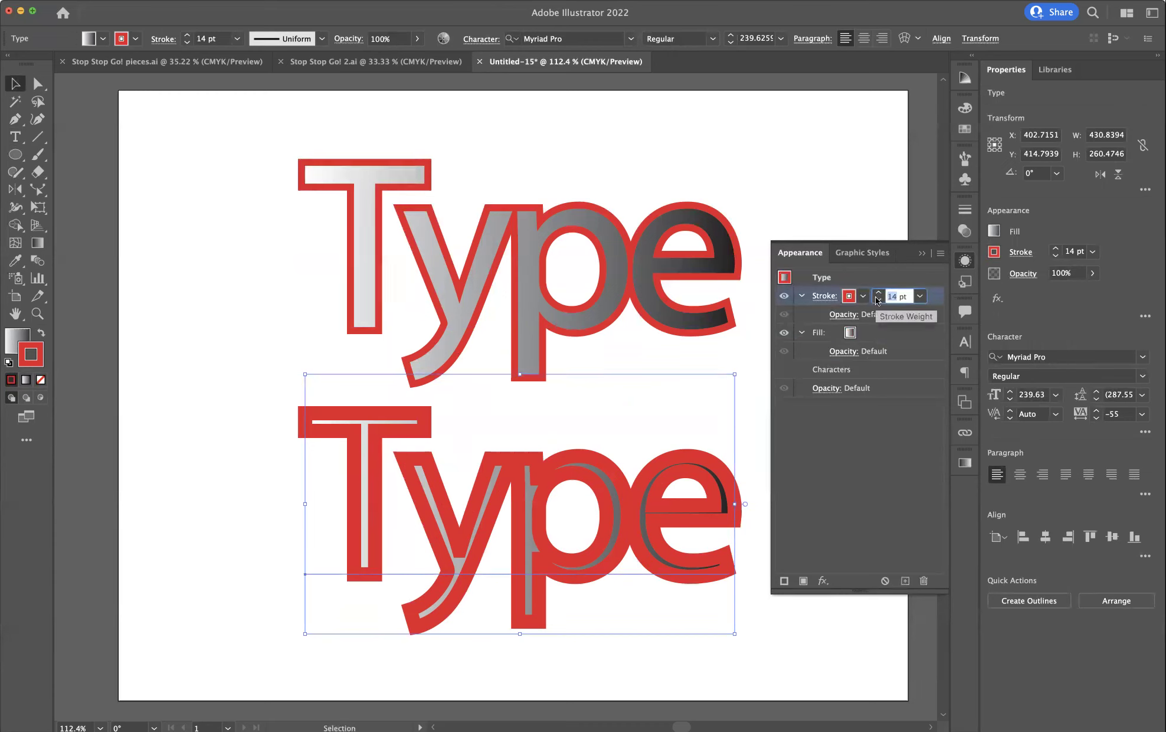
type("7")
key("Return")
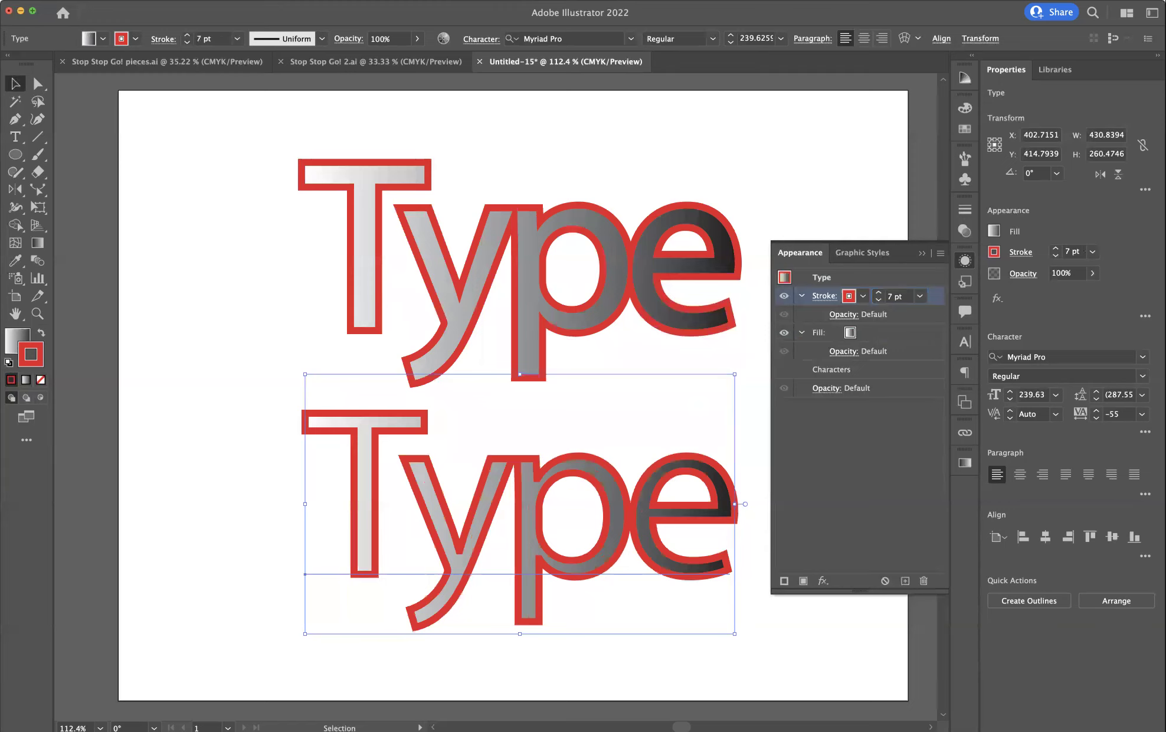
left_click(785, 206)
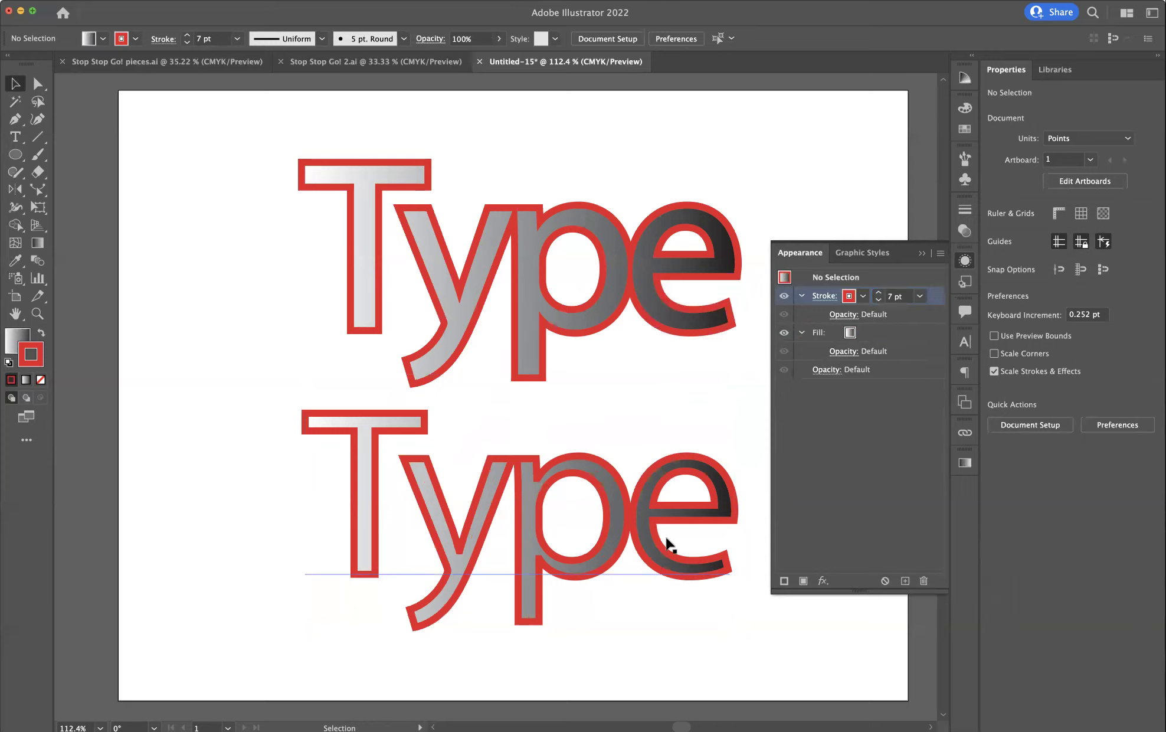
- Shift the upper word slightly higher and add the caption "Stroke behind fill" beneath it
left_click_drag(530, 283, 528, 251)
left_click(507, 377)
left_click(16, 136)
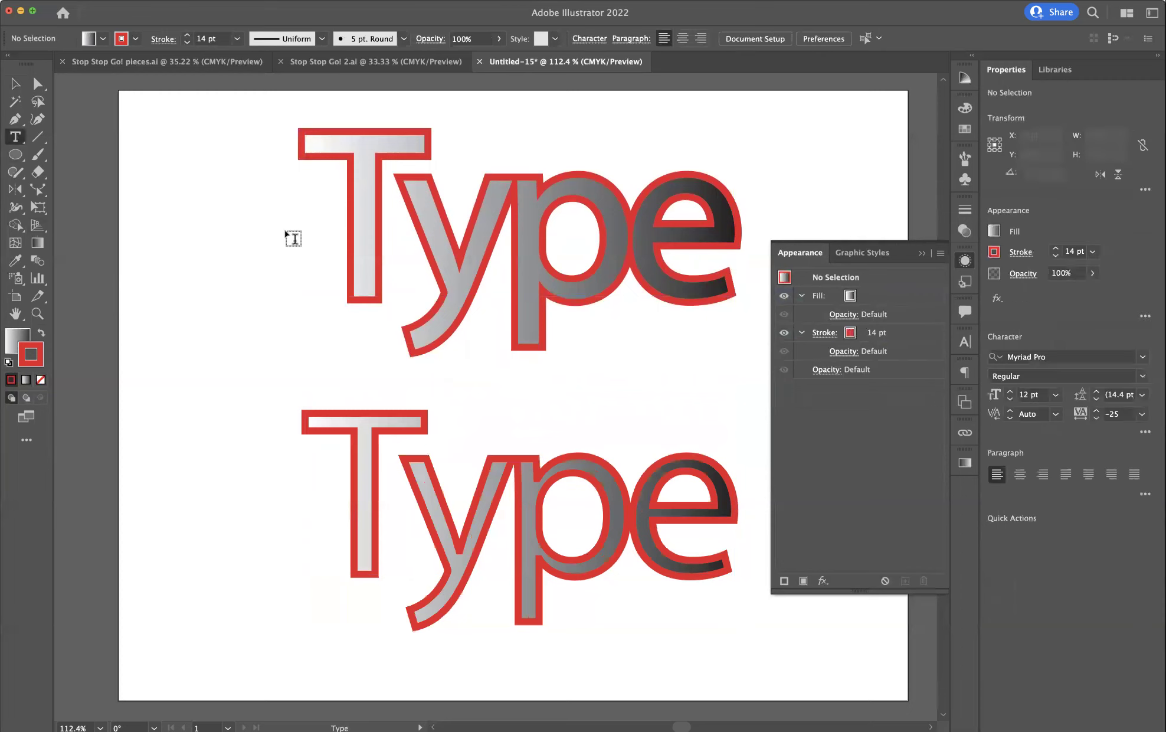
left_click(559, 365)
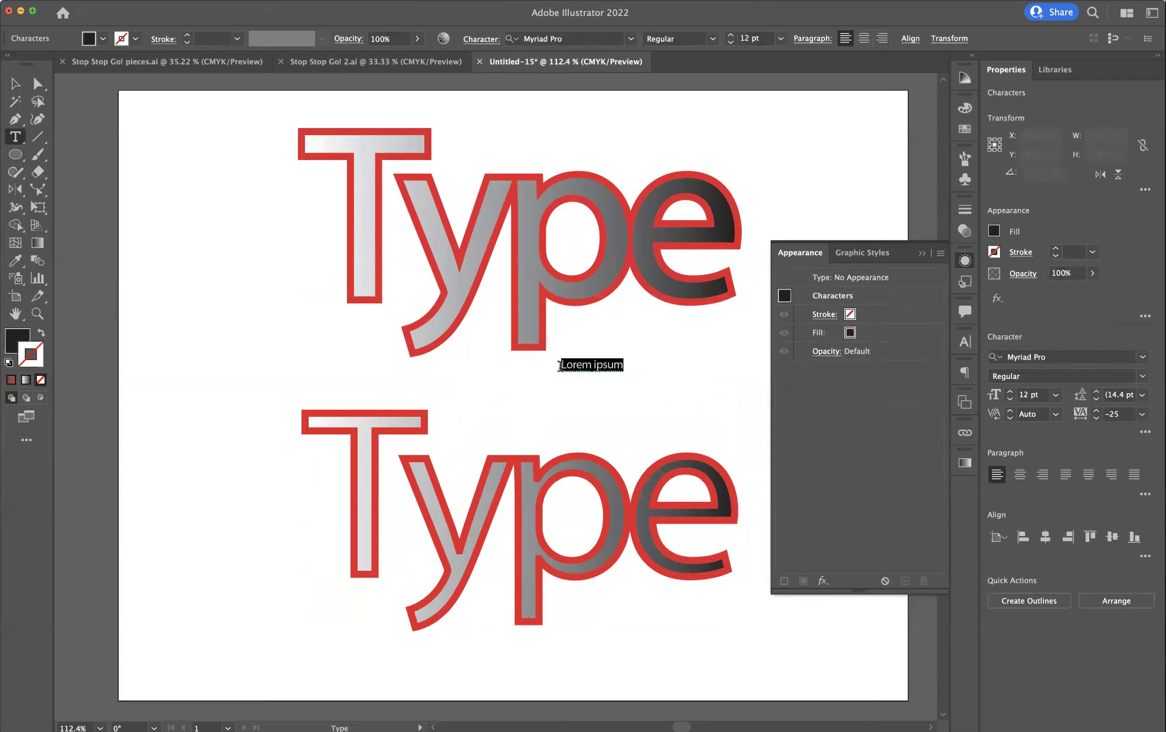
type("Fi")
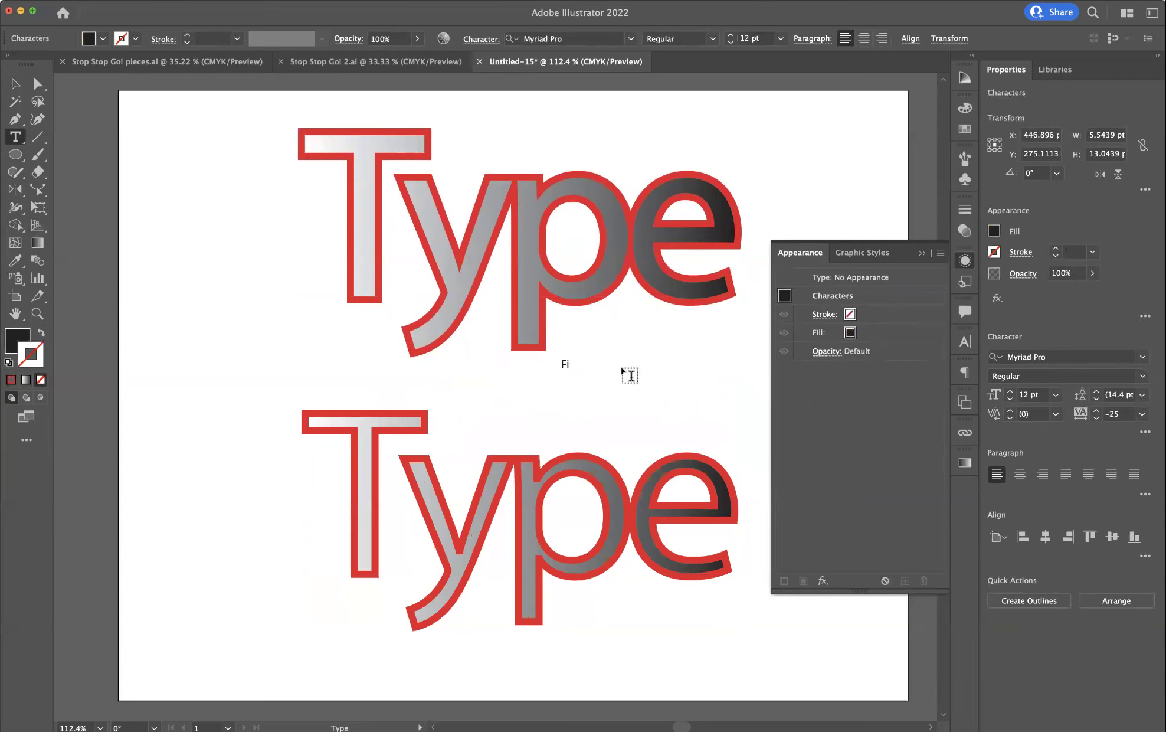
type("ll behin")
key("BackSpace")
key("BackSpace")
key("BackSpace")
key("BackSpace")
key("BackSpace")
key("BackSpace")
key("BackSpace")
key("BackSpace")
key("BackSpace")
key("BackSpace")
type("Stroke behind fill")
- Enlarge the caption to about 23.39 pt and place a copy of it beneath the lower word
left_click(15, 84)
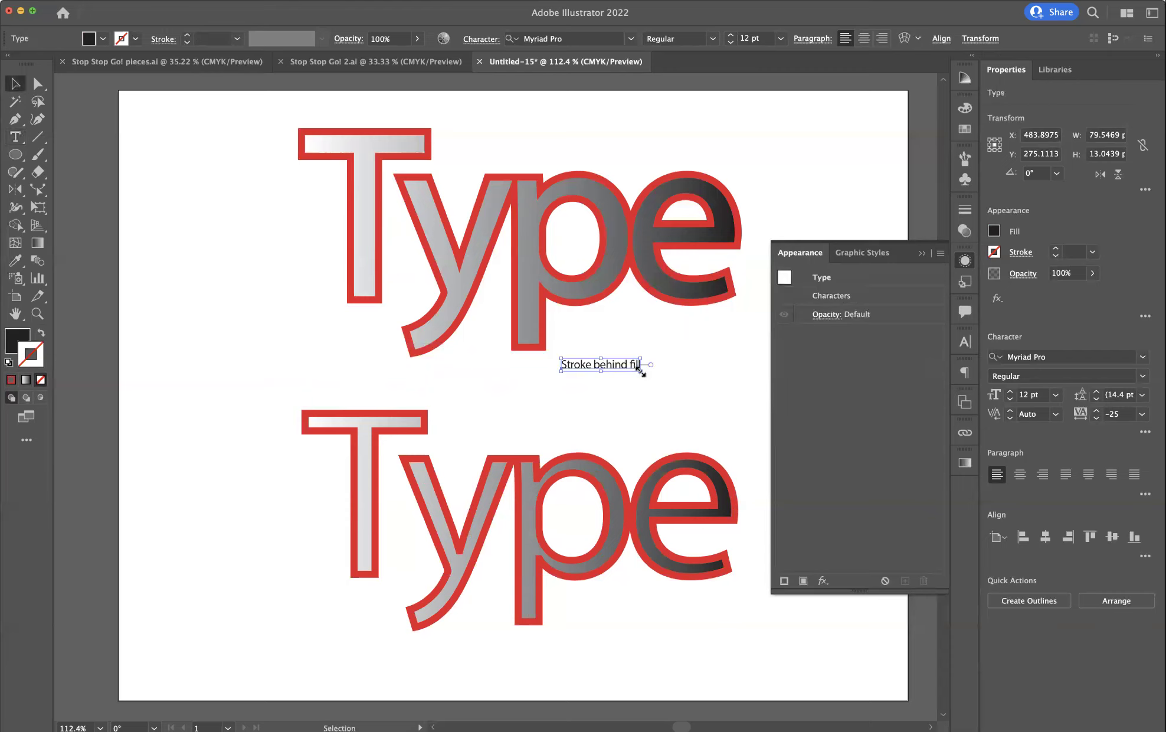
left_click_drag(638, 373, 721, 430)
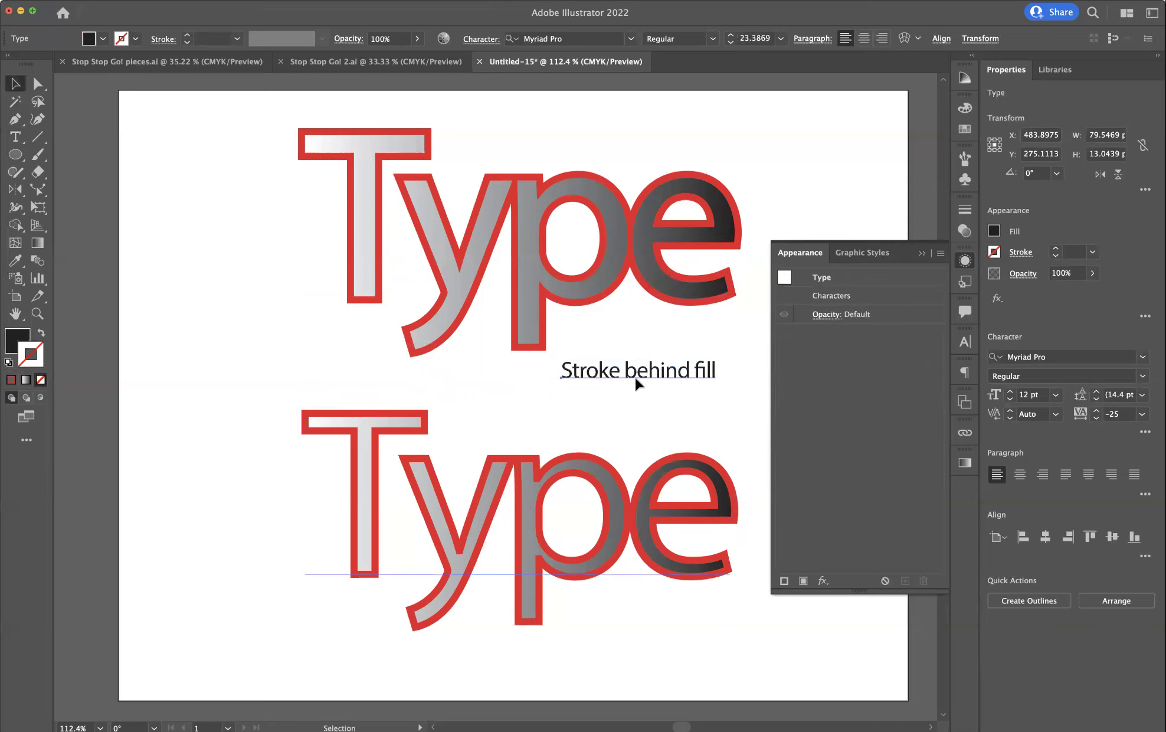
mouse_move(632, 385)
left_mouse_down()
mouse_move(632, 526)
mouse_move(611, 641)
mouse_move(689, 641)
left_mouse_up()
- Change the lower caption to read "Stroke in front of fill (default)" and finish editing the text
double_click(621, 640)
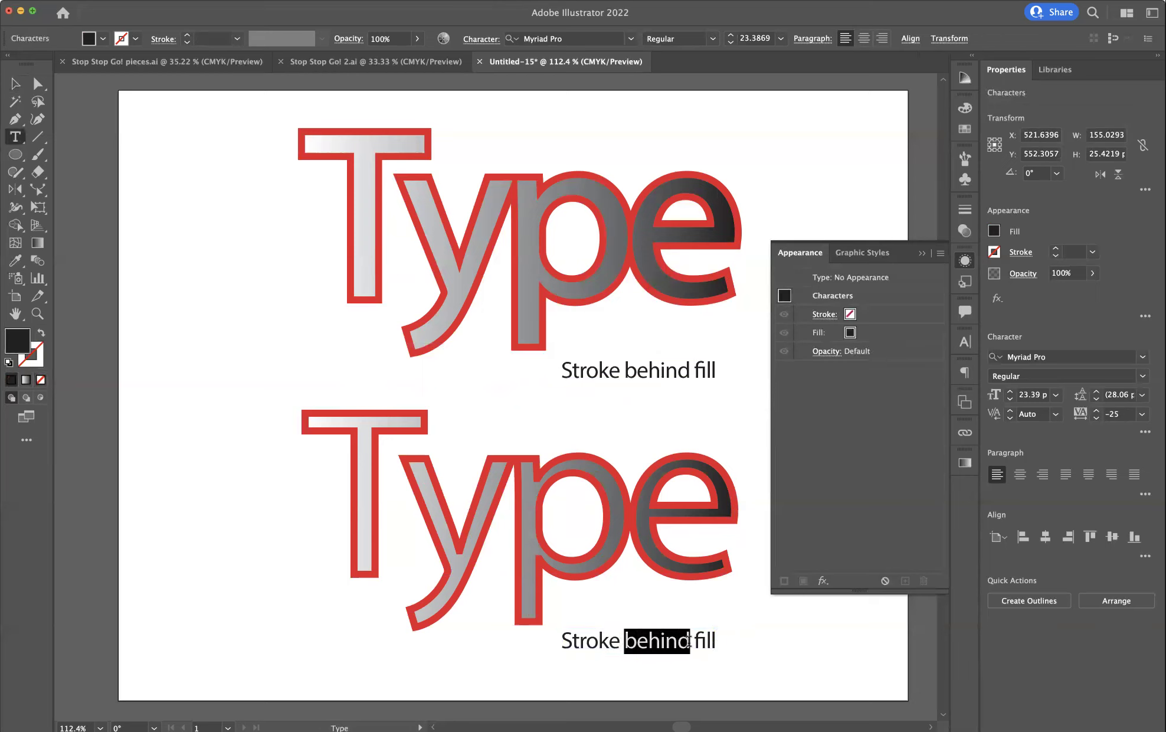
type("infront of")
left_click(687, 640)
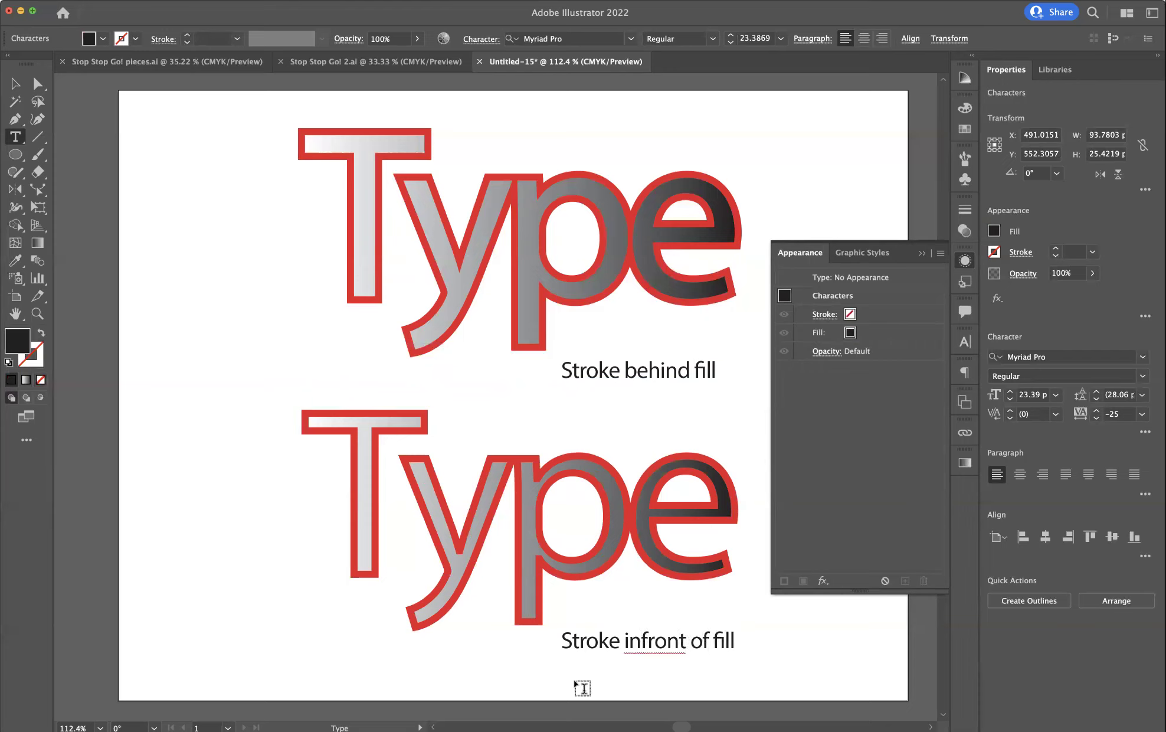
left_click(640, 642)
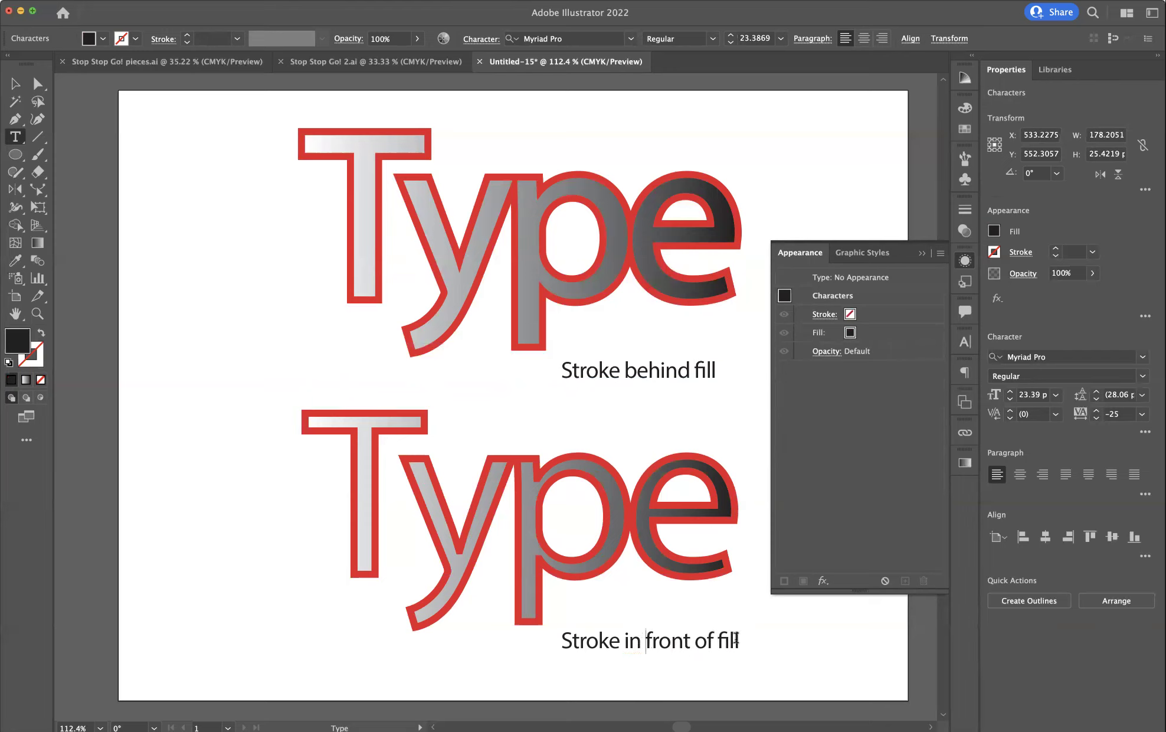
key("End")
type("(default)")
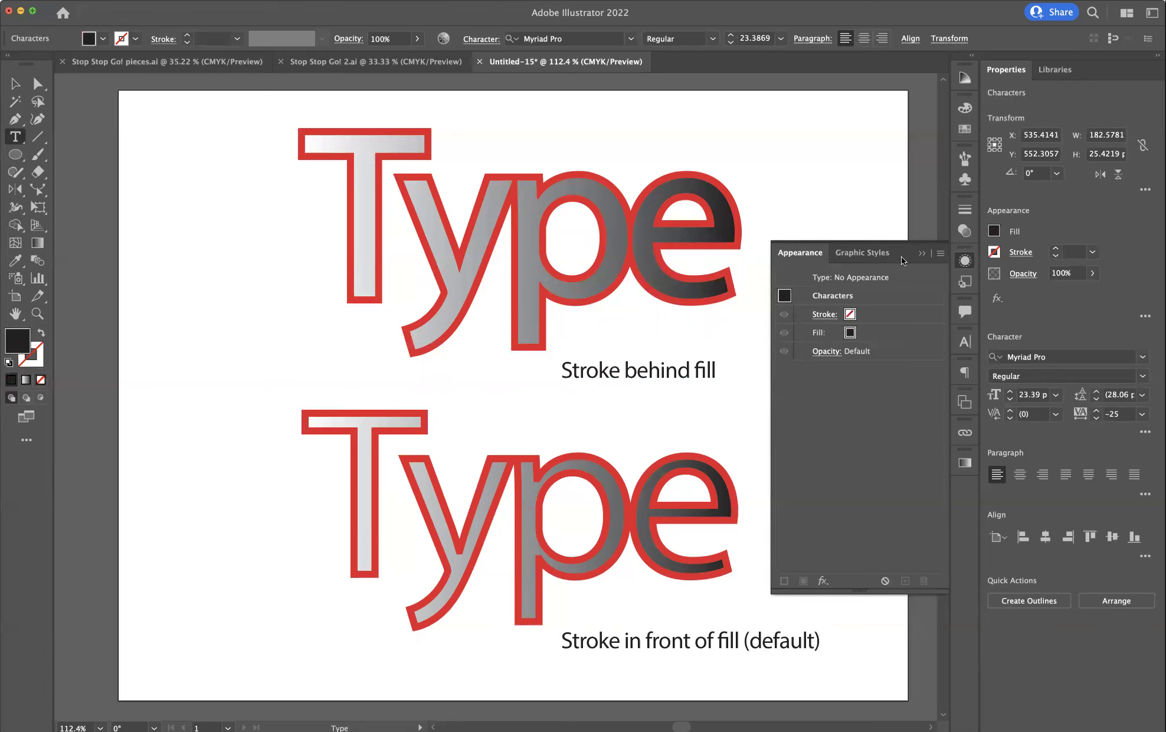
left_click(922, 254)
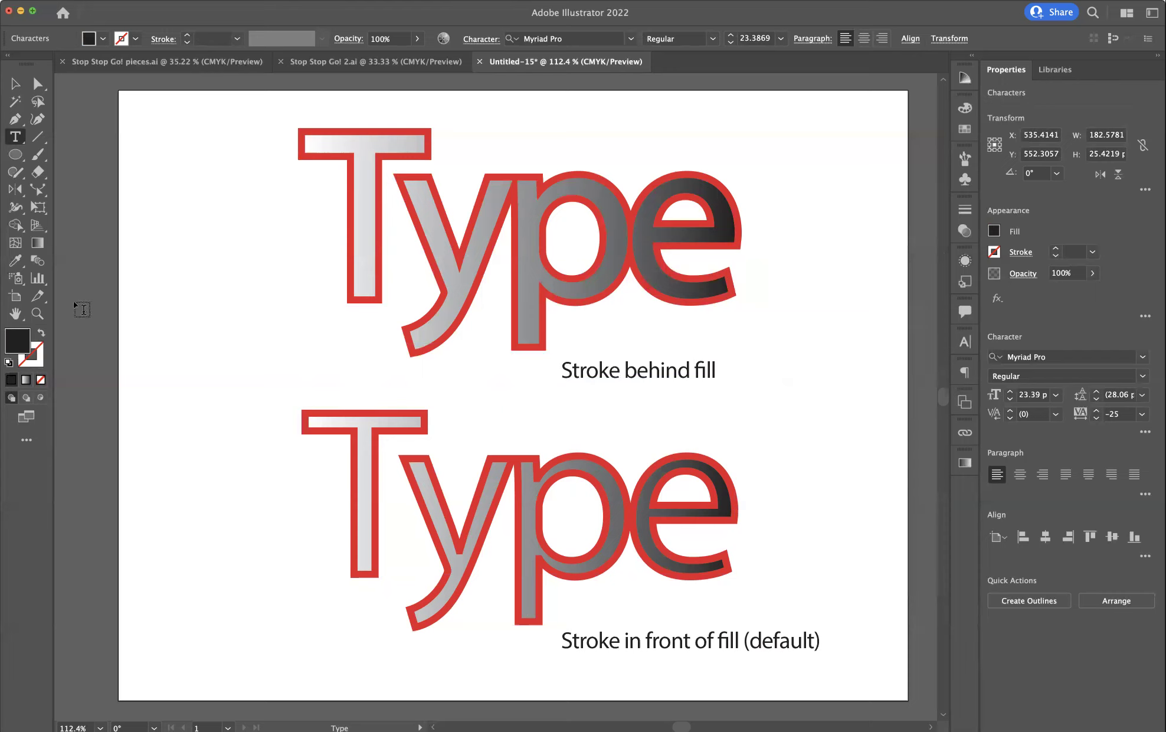
left_click(17, 83)
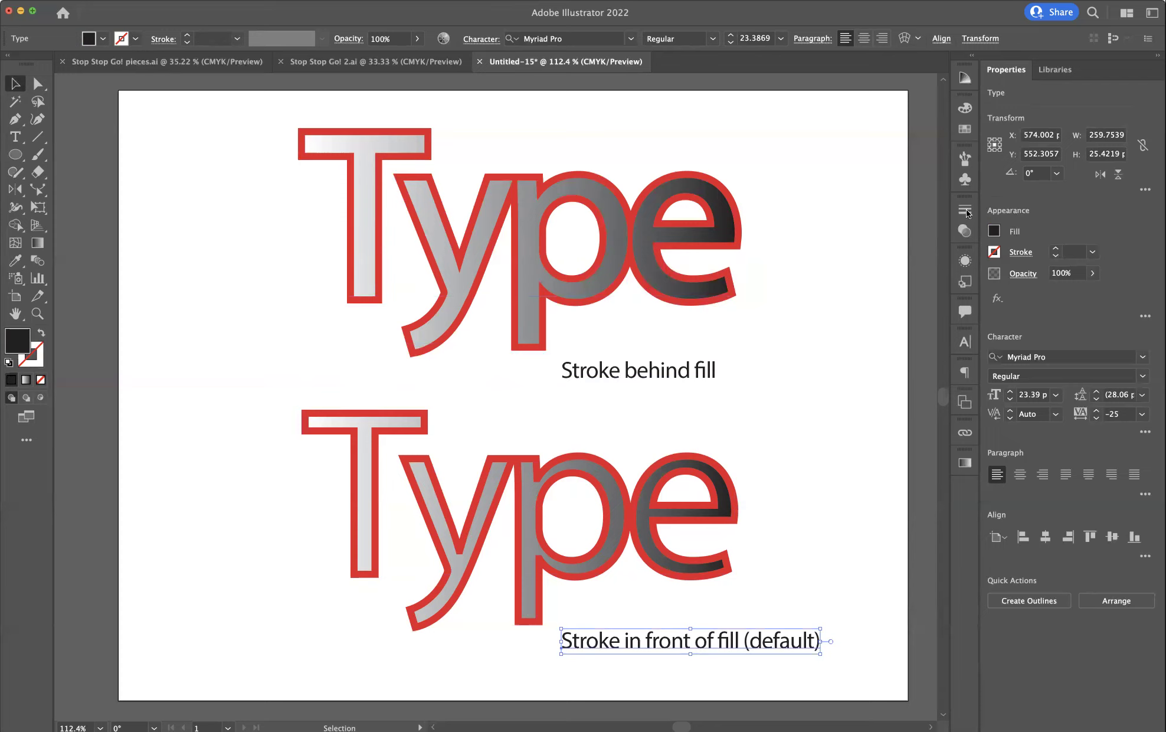
- Set the fill of the lower caption's Characters attributes to None
left_click(965, 260)
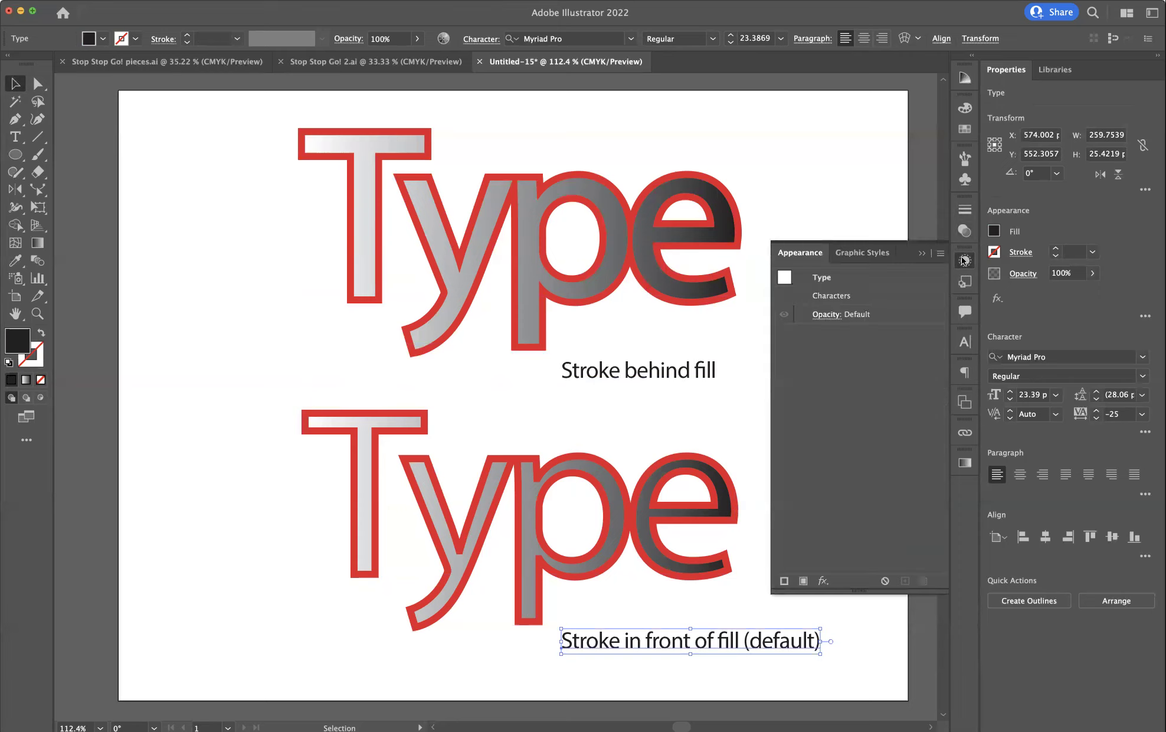
double_click(826, 294)
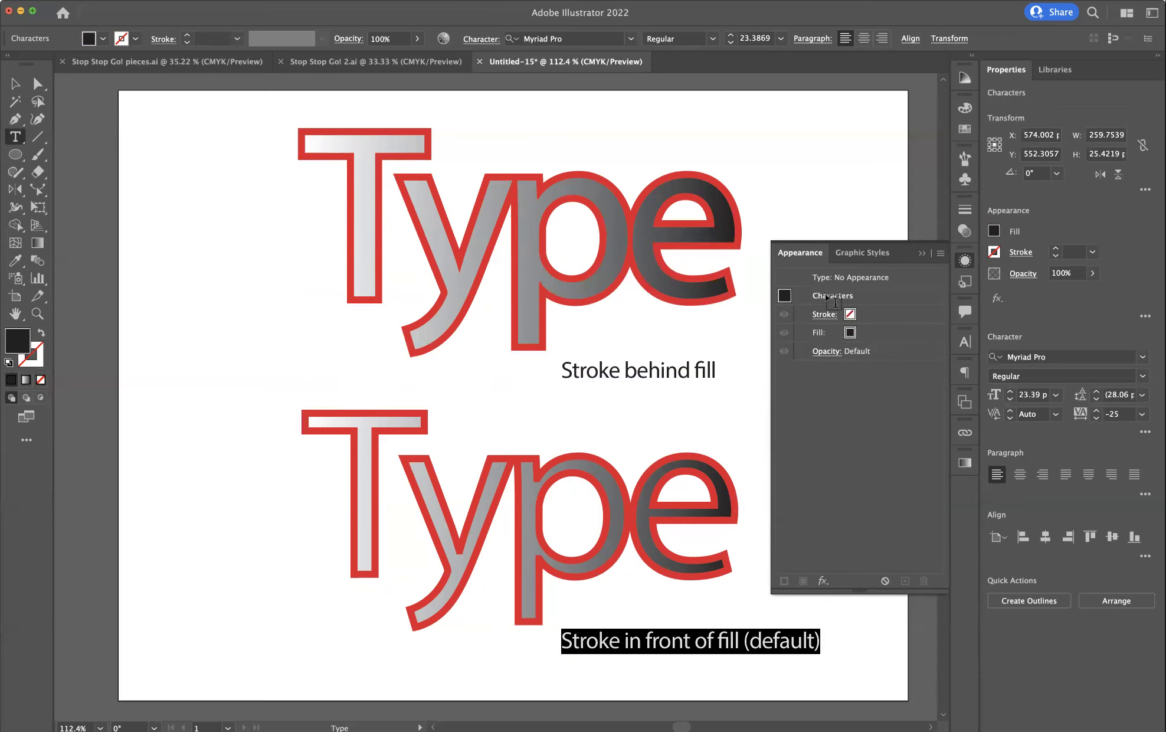
left_click(851, 334)
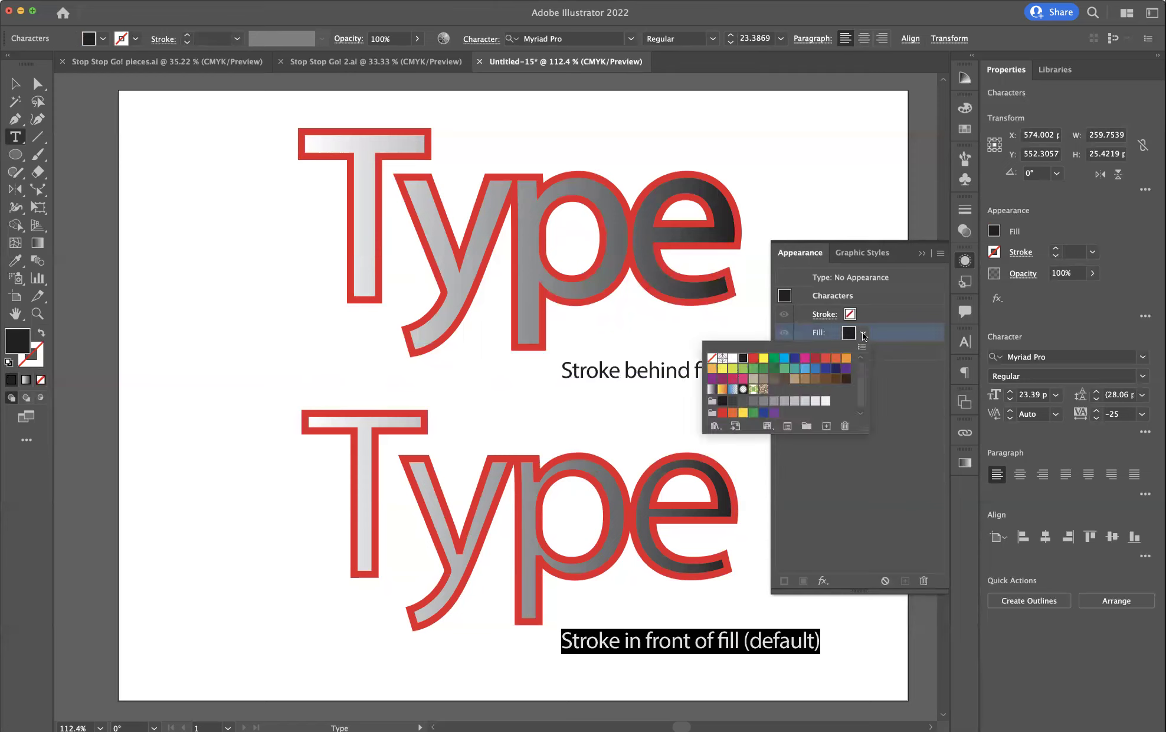
left_click(712, 358)
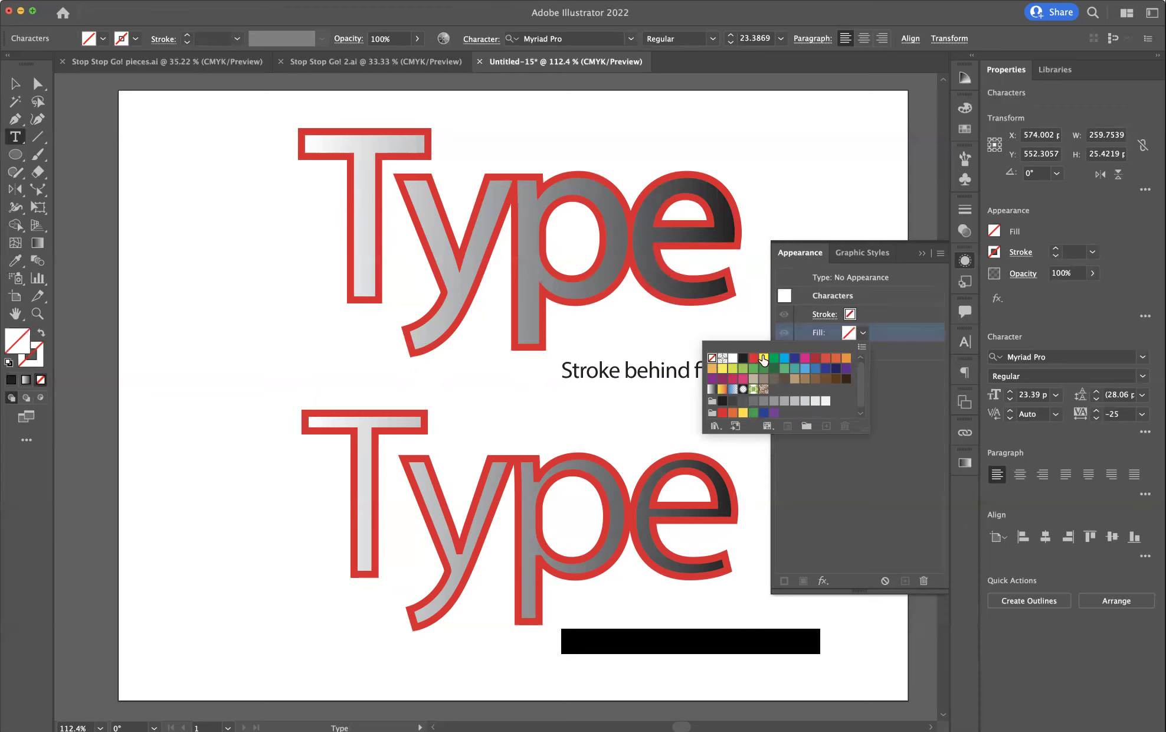
- Restore the black fill on the lower caption's characters and deselect the text
left_click(743, 358)
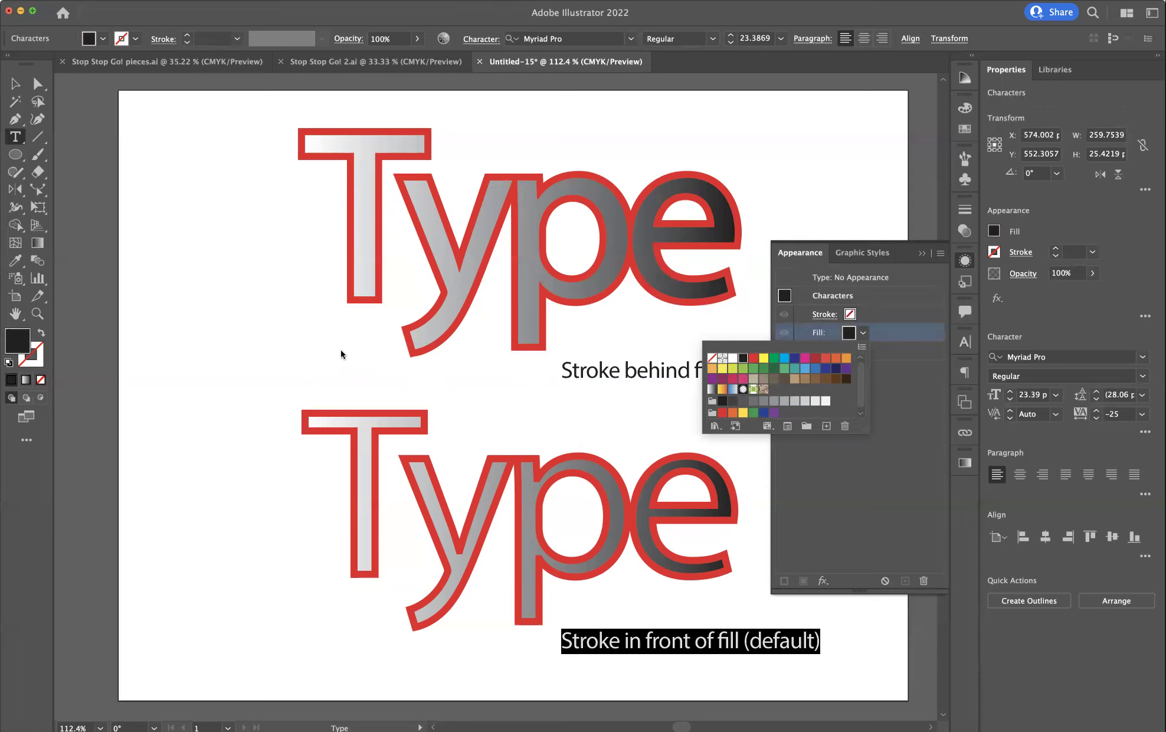
left_click(11, 82)
left_click(193, 180)
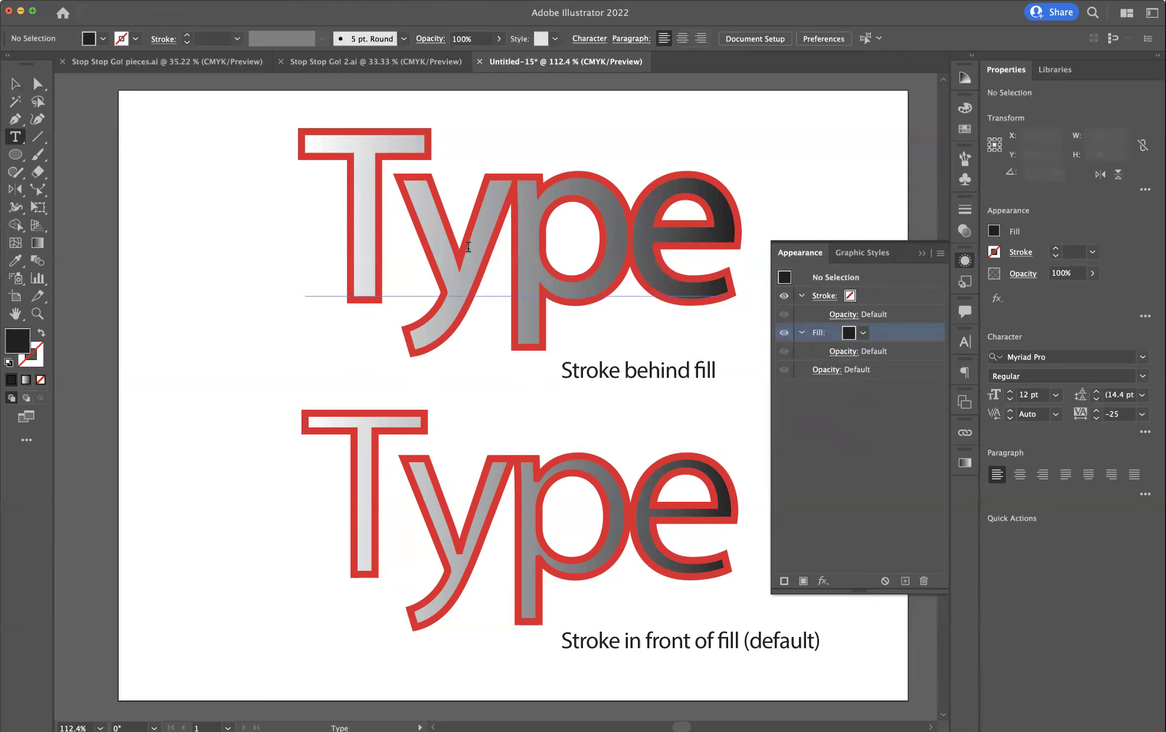
left_click(16, 84)
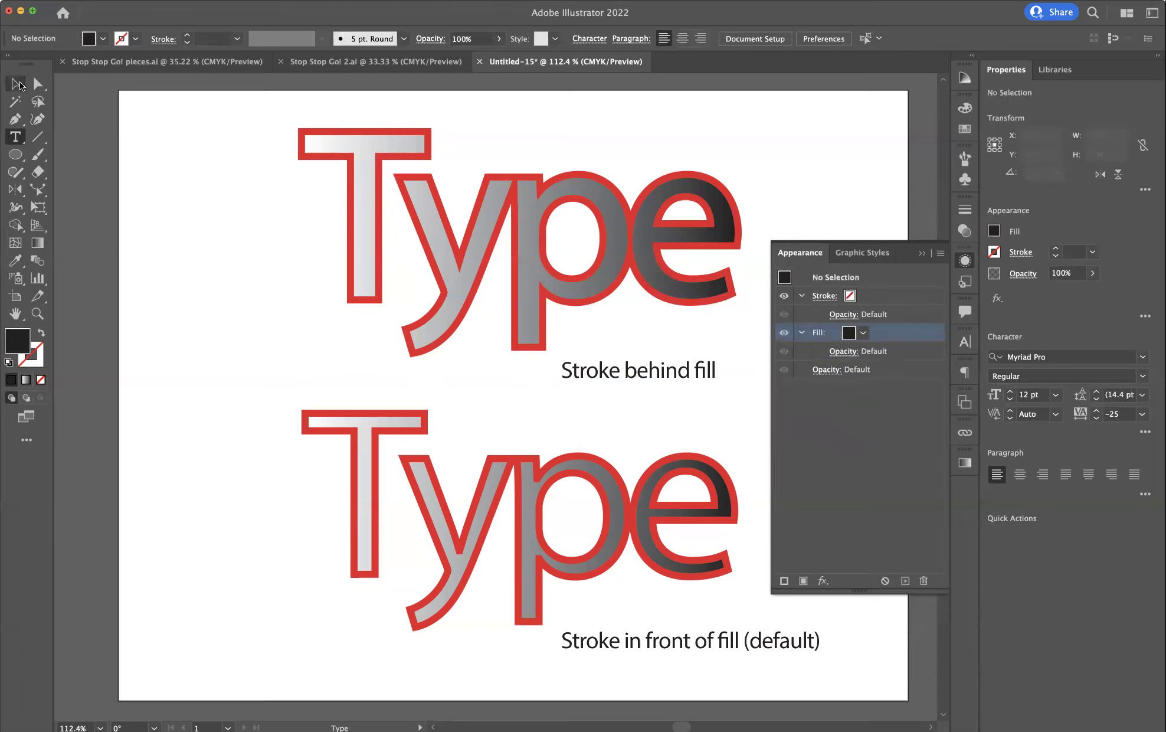
- Examine the upper word's Characters fill and stroke attributes, and return to its Type-level appearance
left_click(462, 273)
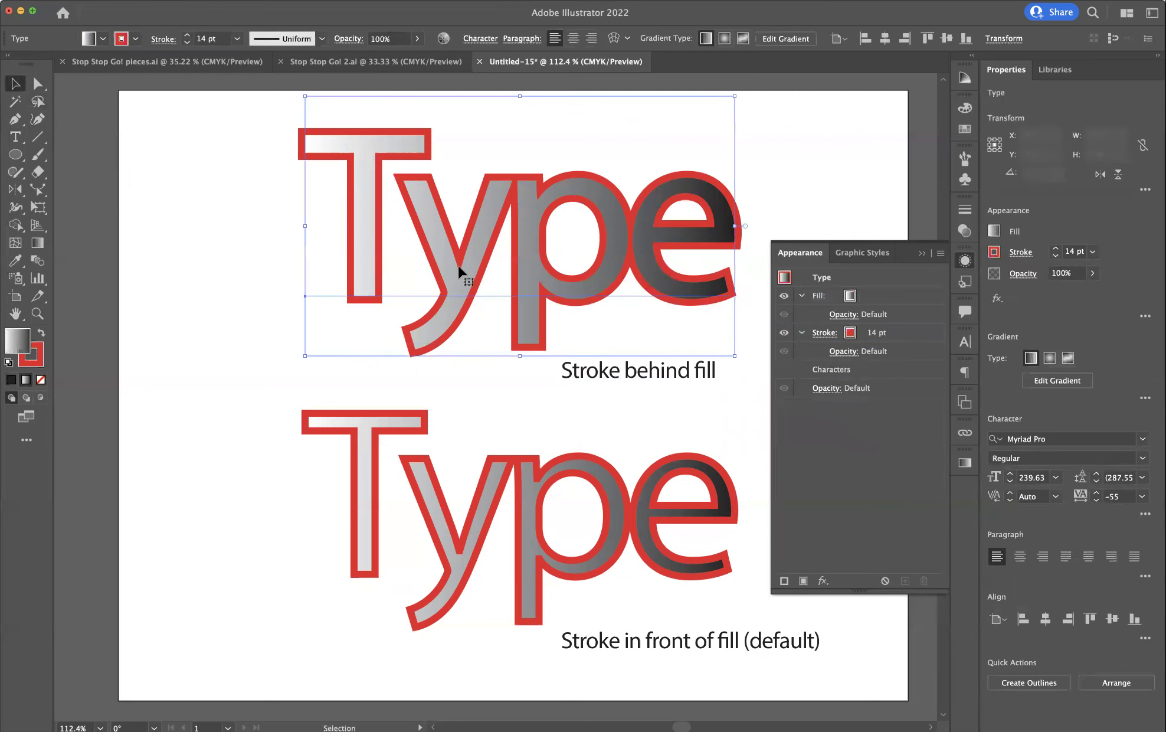
left_click(825, 280)
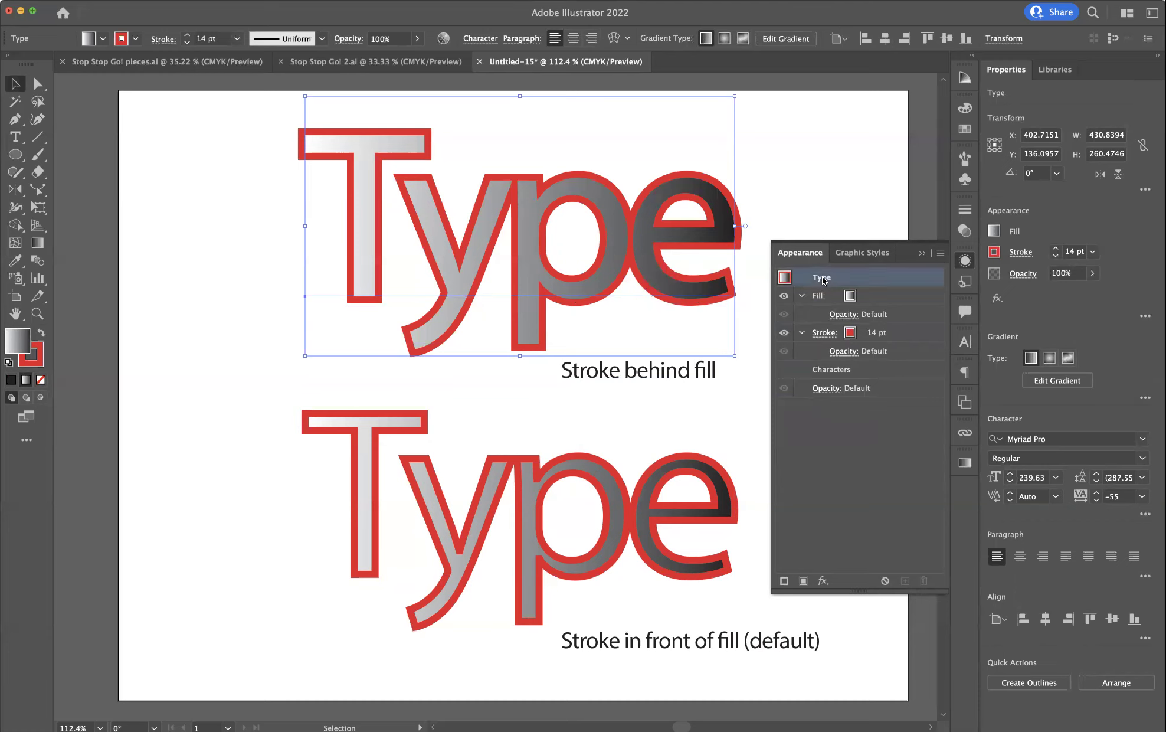
left_click(828, 369)
double_click(828, 368)
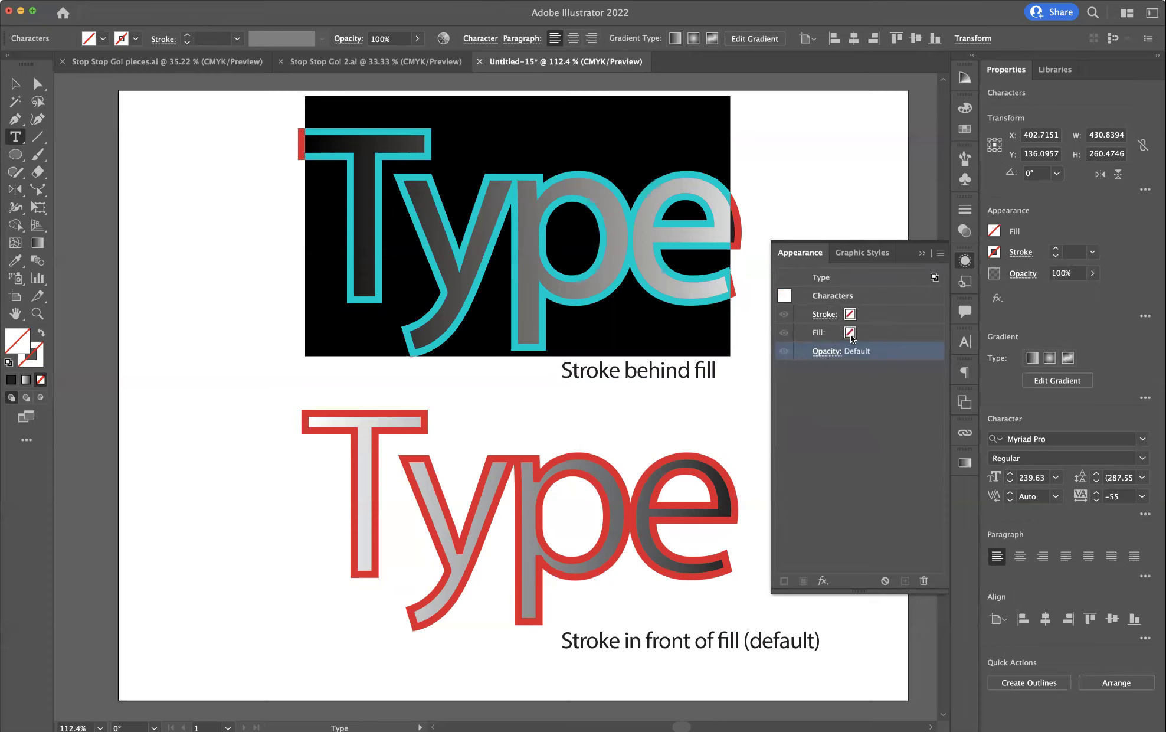
left_click(817, 277)
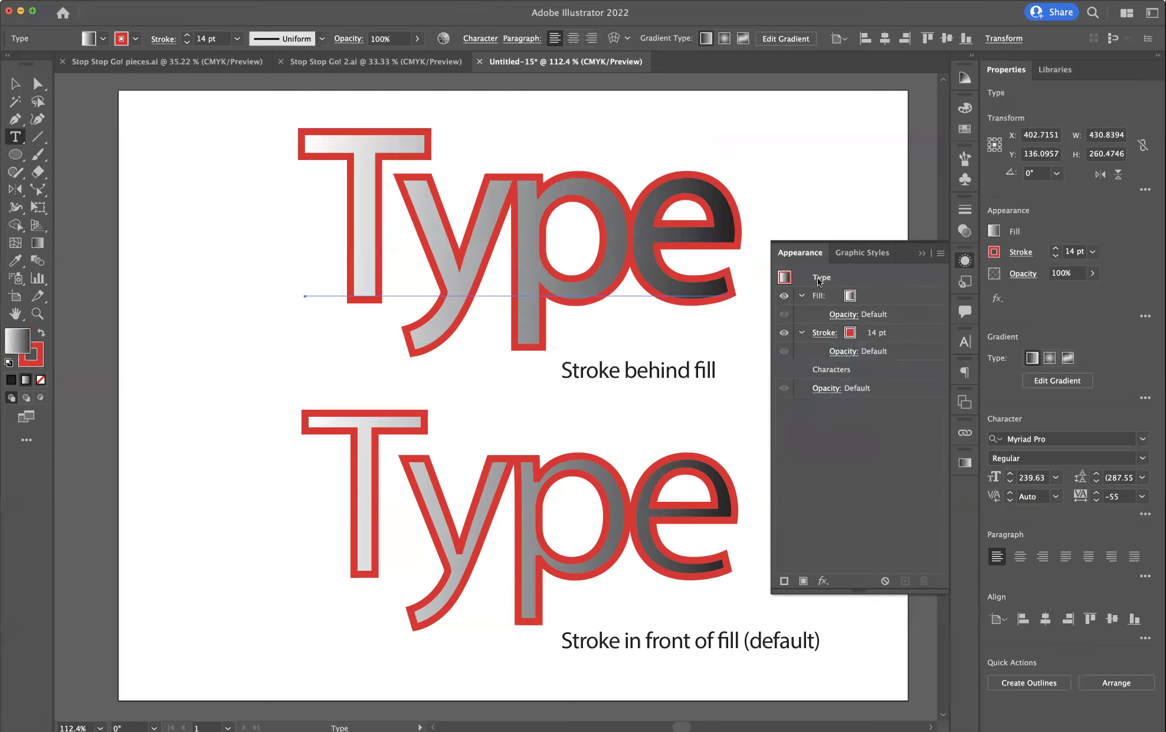
- Check the commands for adding a new fill or stroke without applying any, and collapse the Appearance panel
left_click(938, 254)
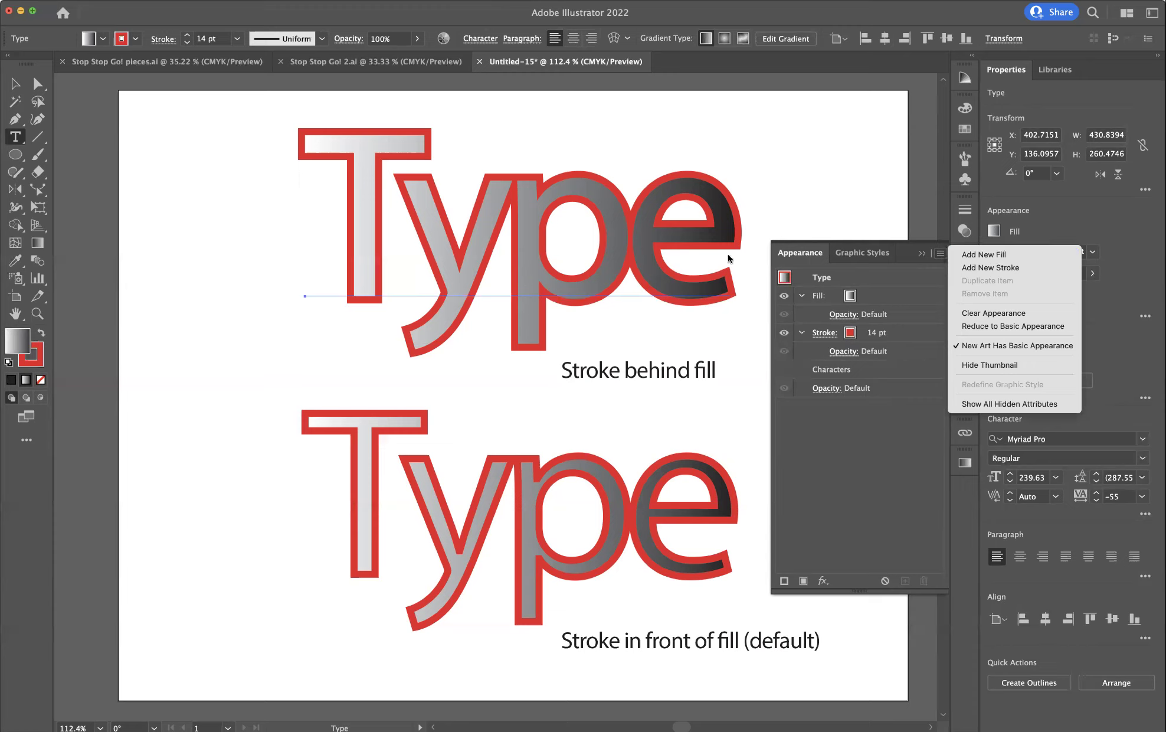
left_click(919, 249)
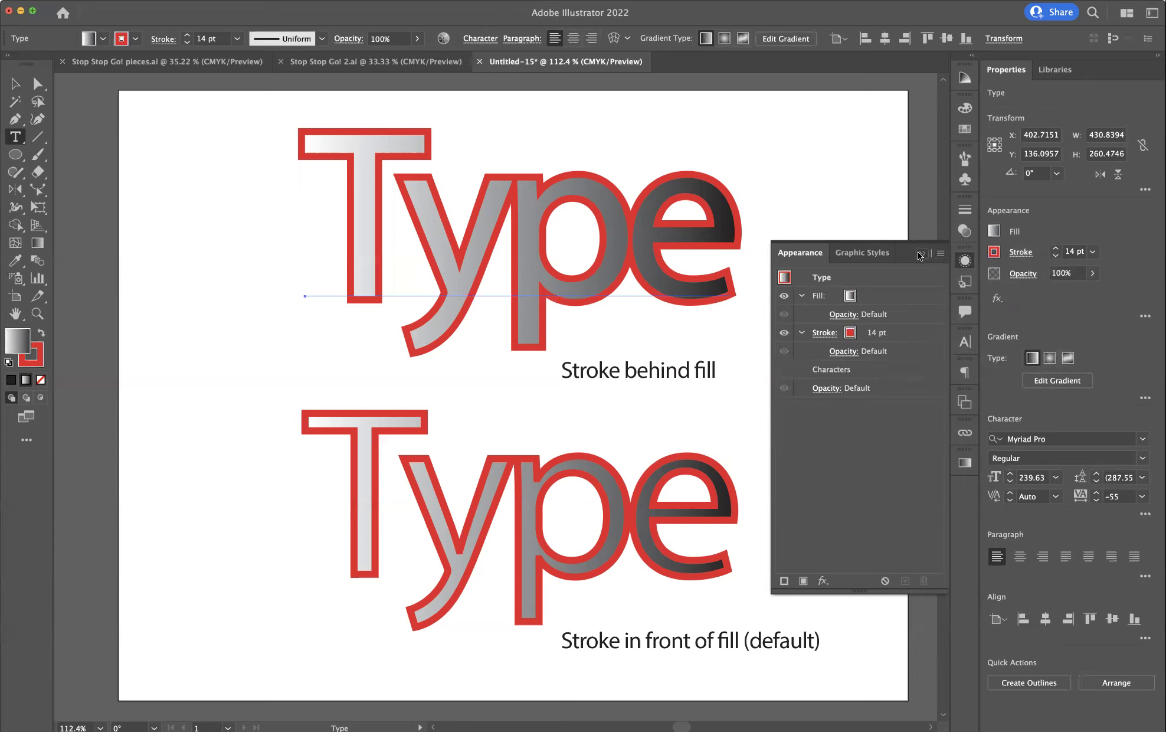
left_click(920, 253)
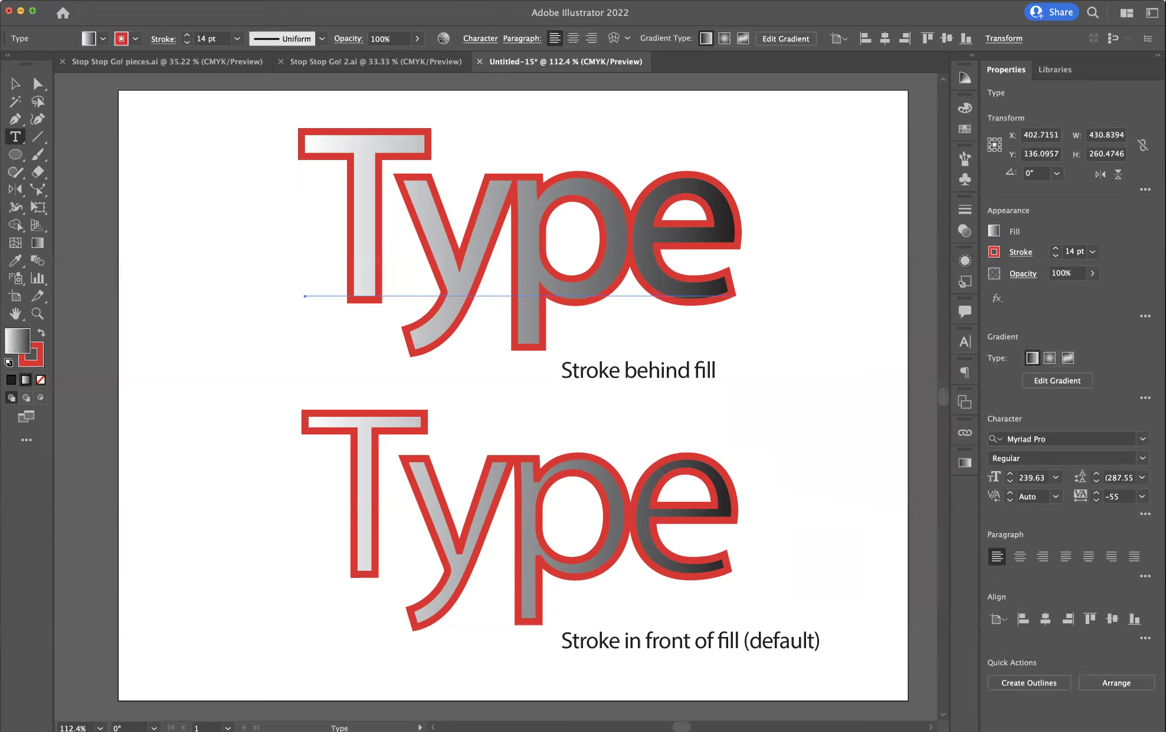